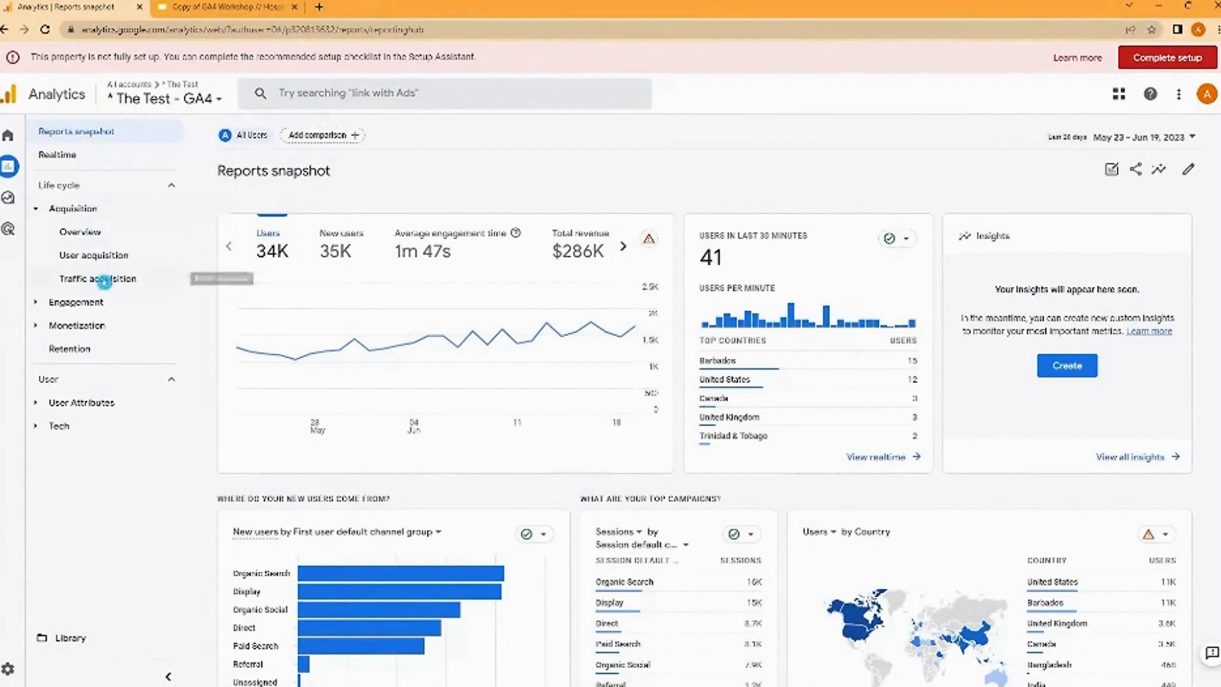
- Open the Traffic acquisition report and review its channel group table across to the conversions and total revenue columns
{"action": "left_click", "coordinate": [104, 281]}
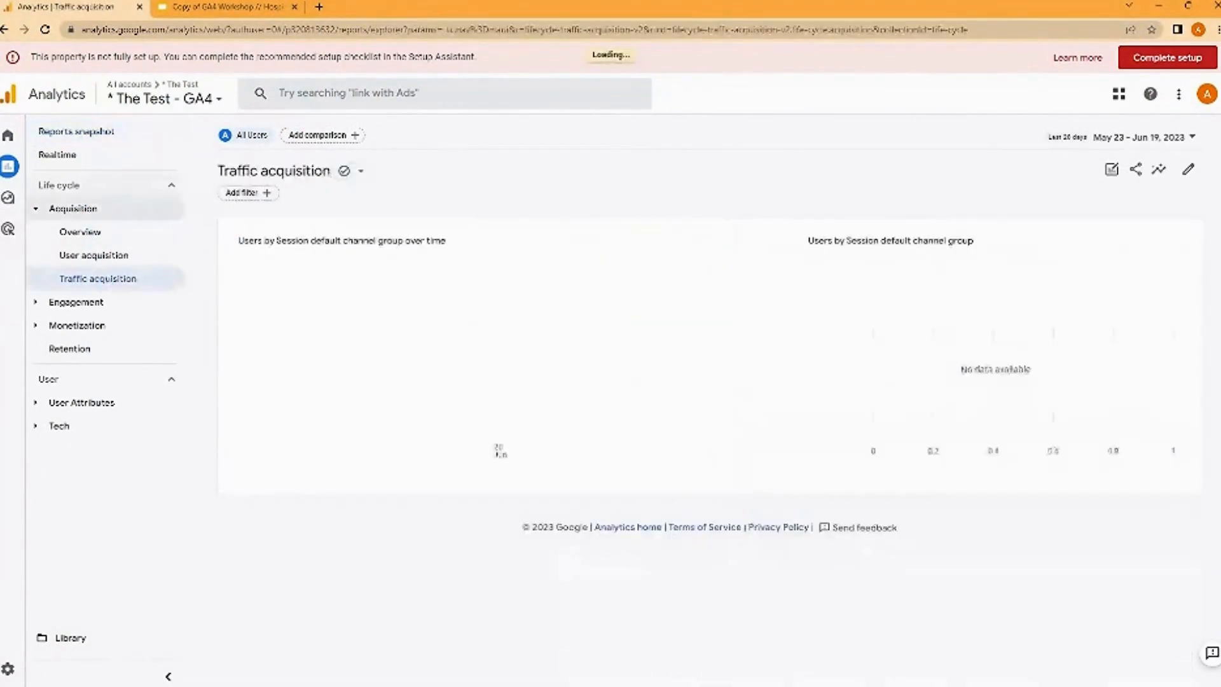
{"action": "scroll", "coordinate": [364, 451], "scroll_direction": "down", "scroll_amount": 3}
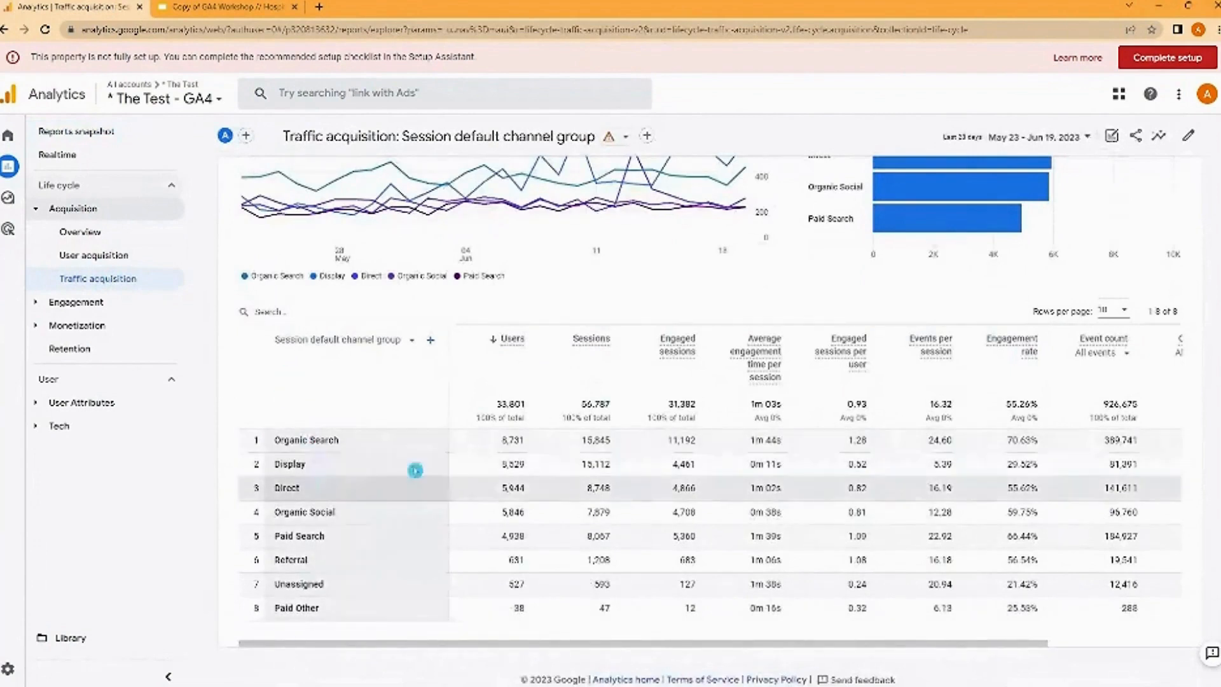
{"action": "left_click_drag", "start_coordinate": [524, 642], "coordinate": [865, 647]}
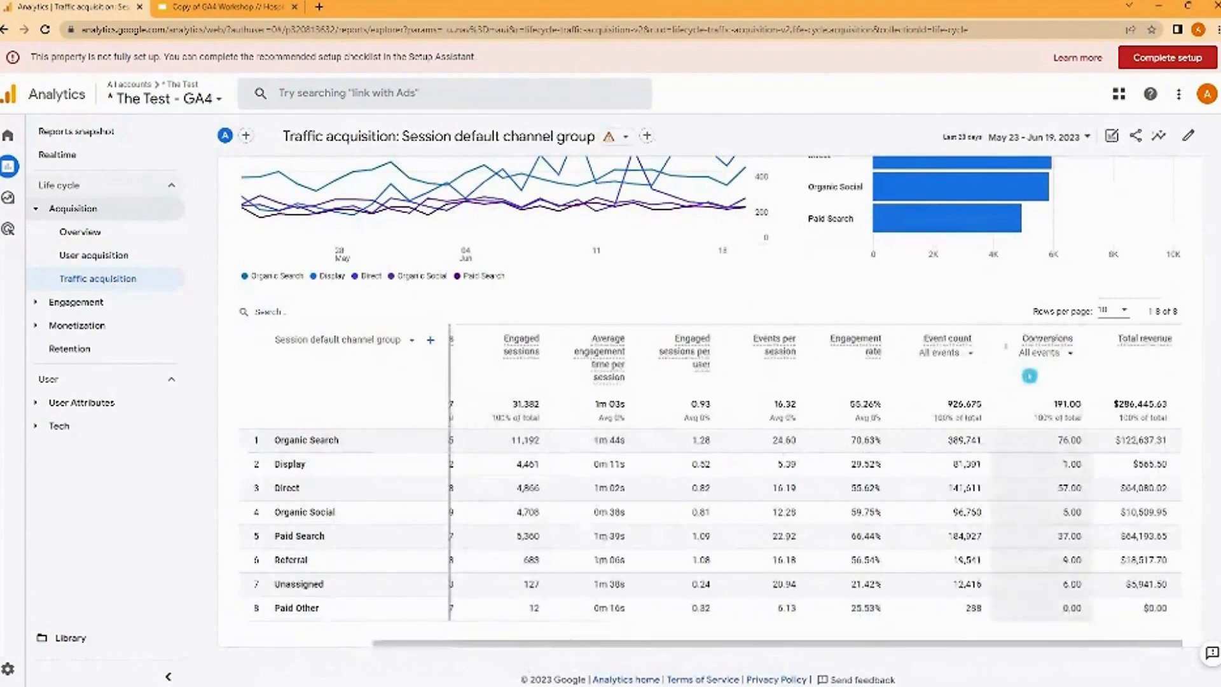
{"action": "scroll", "coordinate": [1030, 376], "scroll_direction": "up", "scroll_amount": 1}
{"action": "scroll", "coordinate": [1028, 380], "scroll_direction": "up", "scroll_amount": 5}
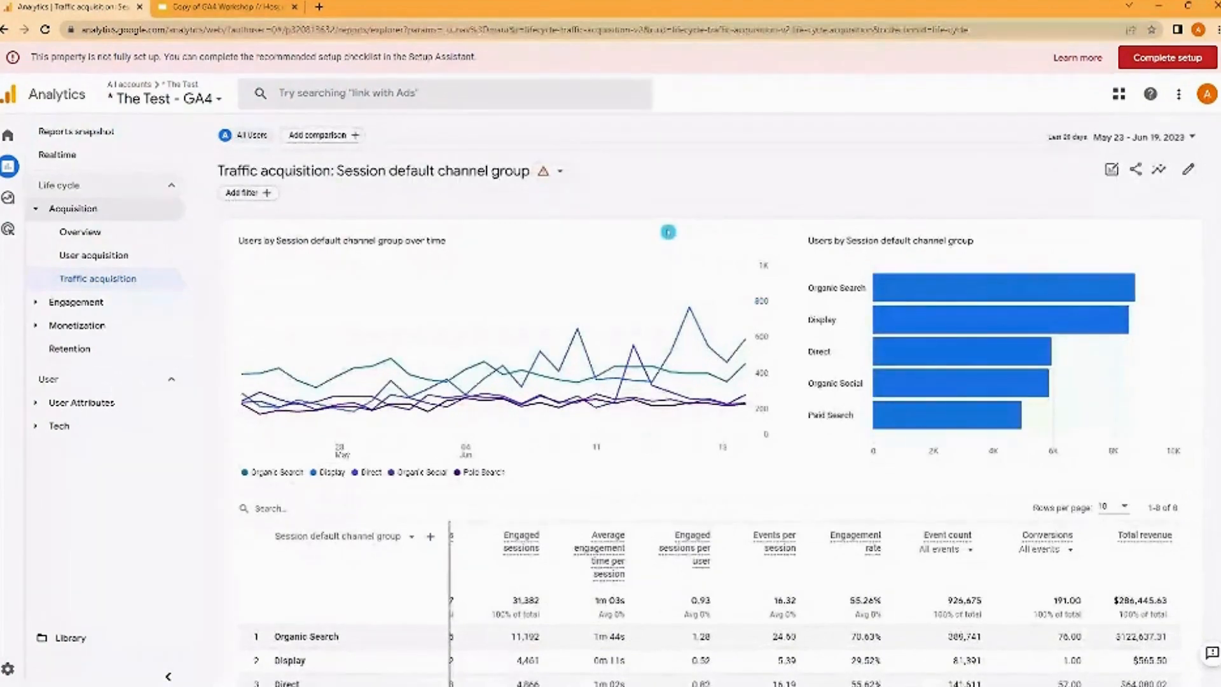
- Preview a date comparison against the preceding period (match day of week), and cancel it without applying
{"action": "left_click", "coordinate": [1132, 134]}
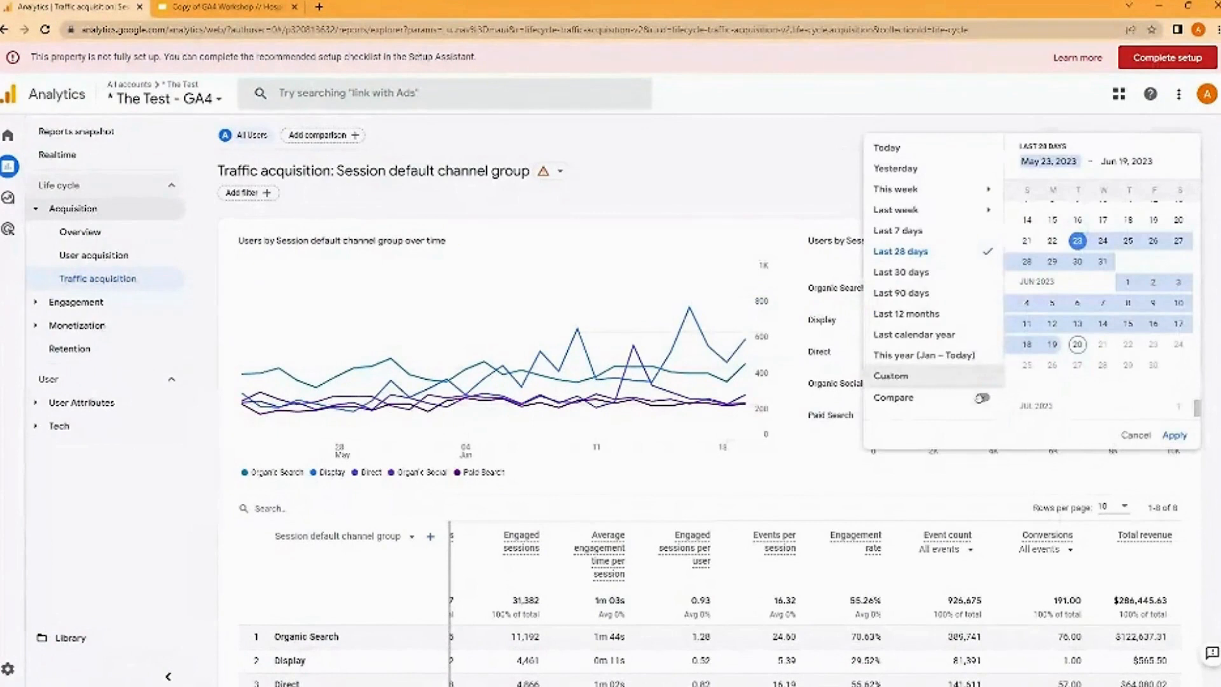
{"action": "left_click", "coordinate": [982, 398]}
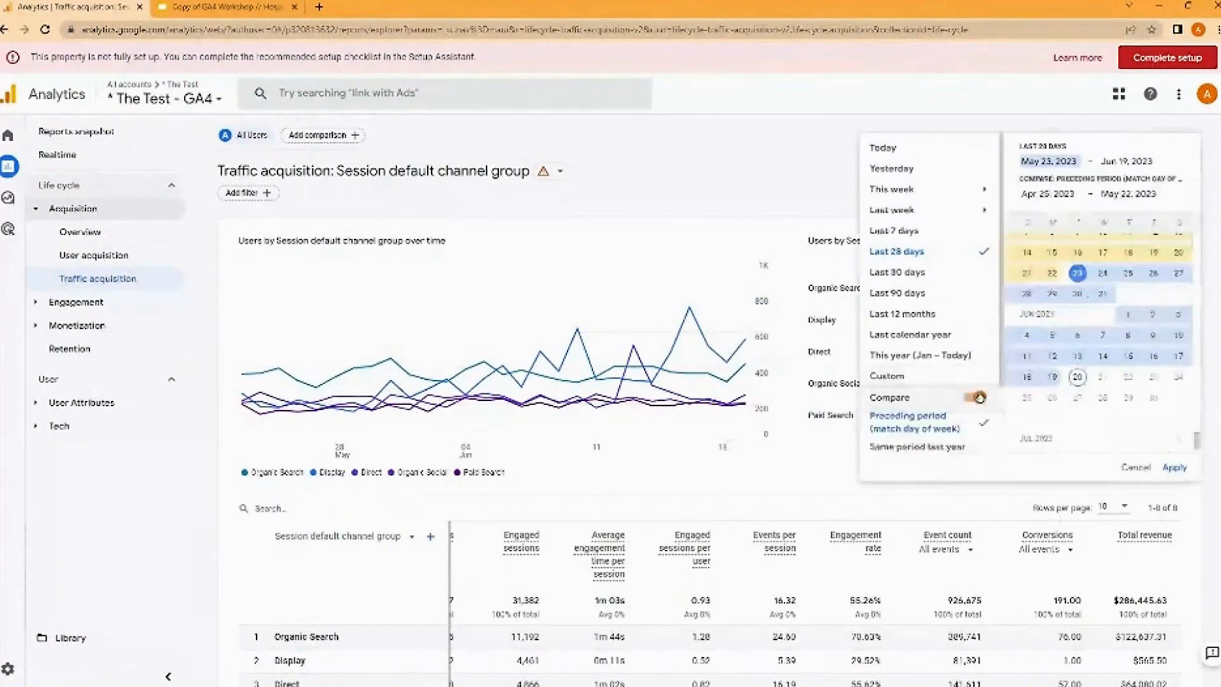
{"action": "scroll", "coordinate": [973, 389], "scroll_direction": "down", "scroll_amount": 3}
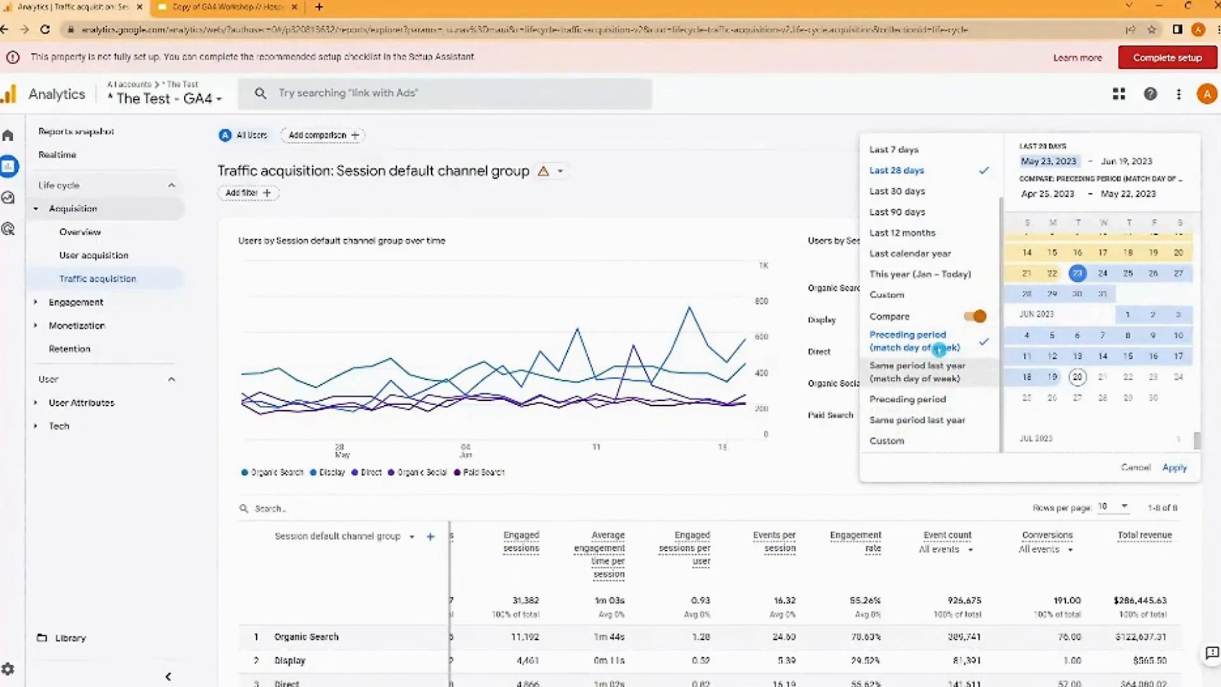
{"action": "left_click", "coordinate": [939, 347]}
{"action": "left_click", "coordinate": [1136, 466]}
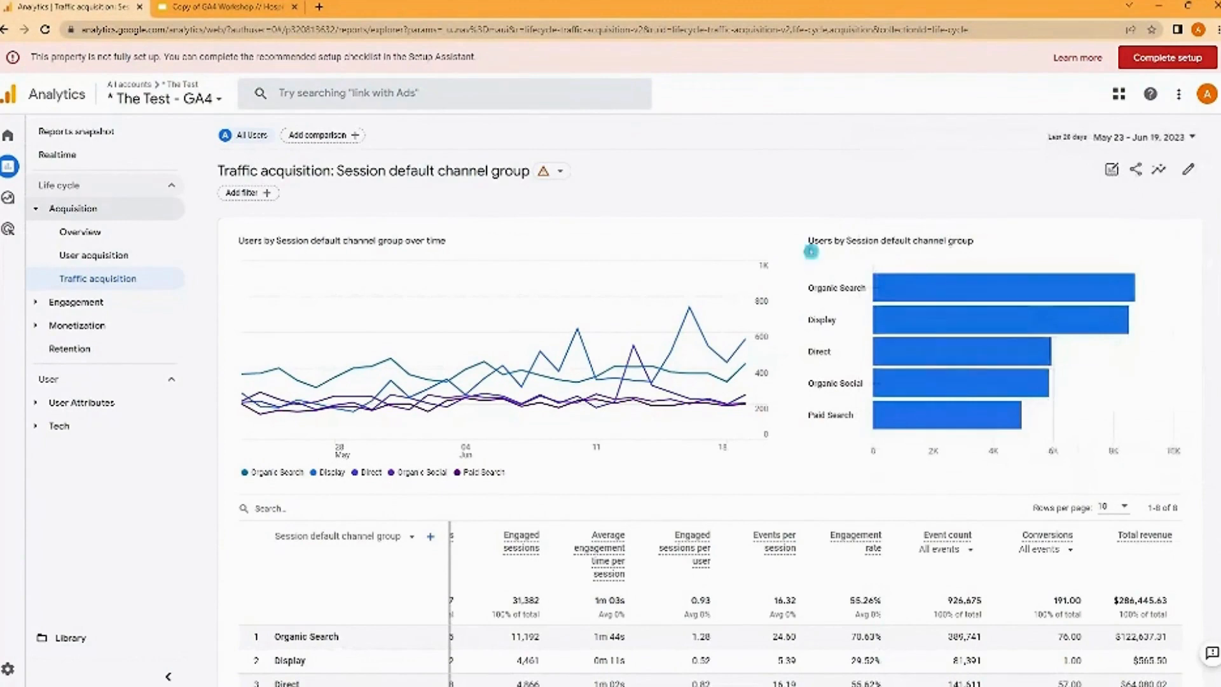
- Look at the report's comparison builder and filter builder, leaving both without adding a condition
{"action": "mouse_move", "coordinate": [498, 407]}
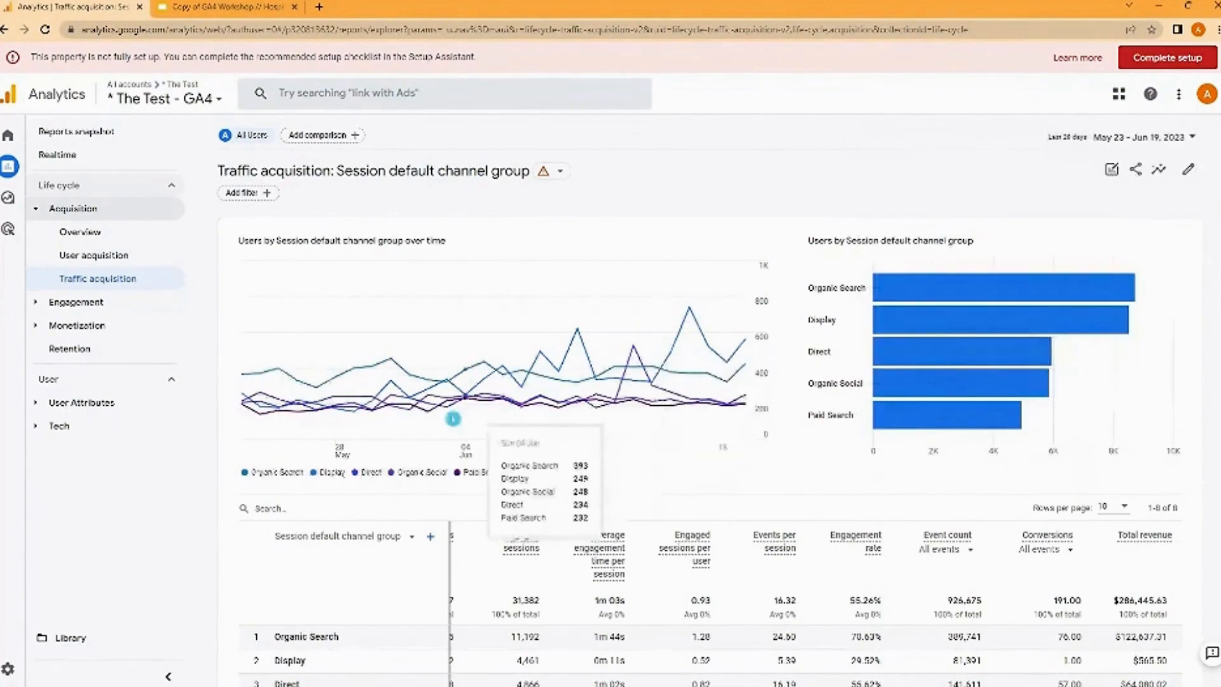
{"action": "scroll", "coordinate": [378, 404], "scroll_direction": "down", "scroll_amount": 1}
{"action": "scroll", "coordinate": [379, 400], "scroll_direction": "up", "scroll_amount": 1}
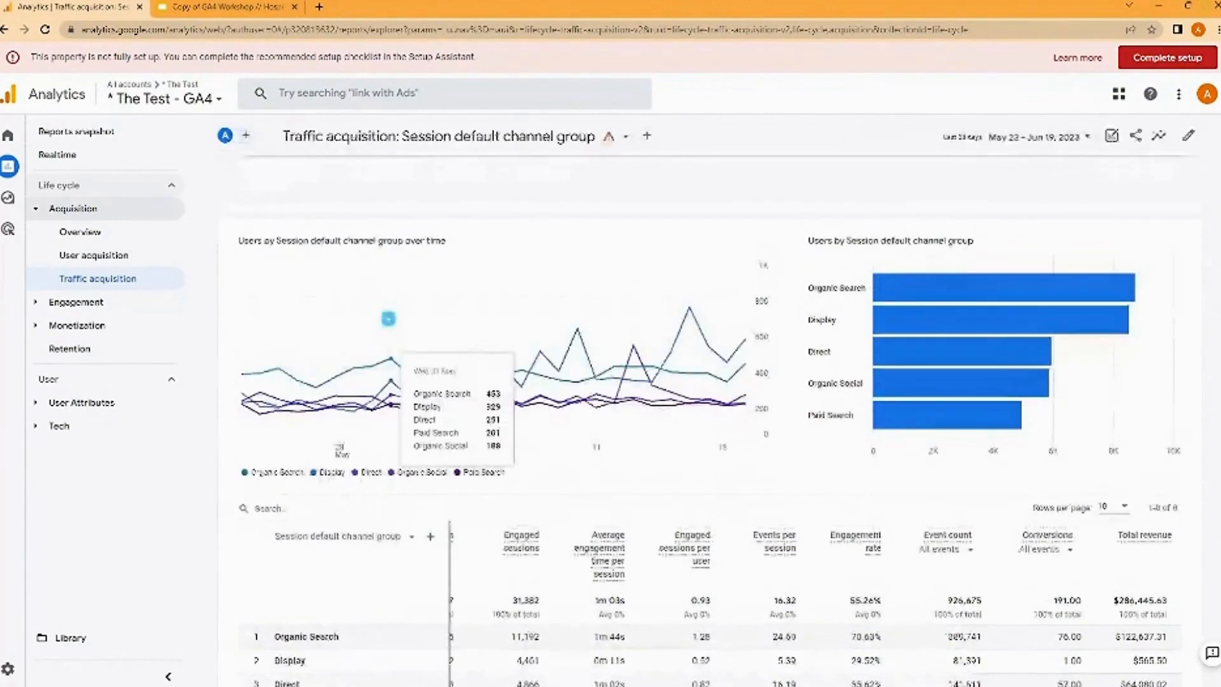
{"action": "left_click", "coordinate": [339, 140]}
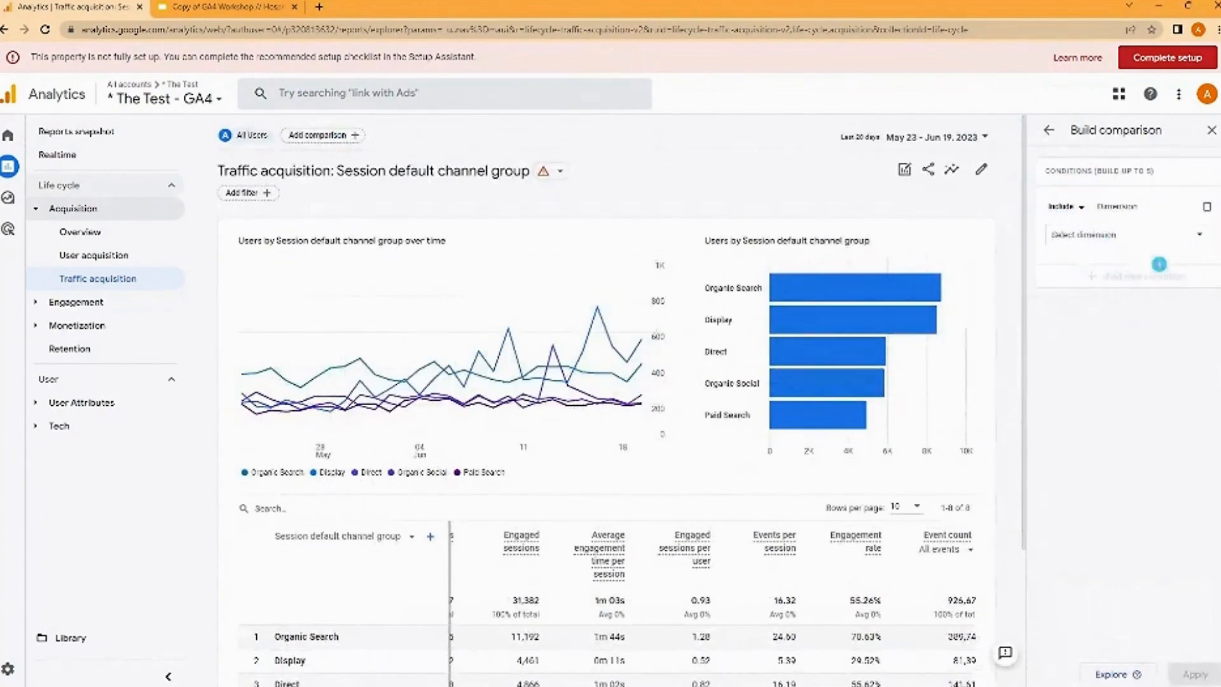
{"action": "left_click", "coordinate": [1049, 130]}
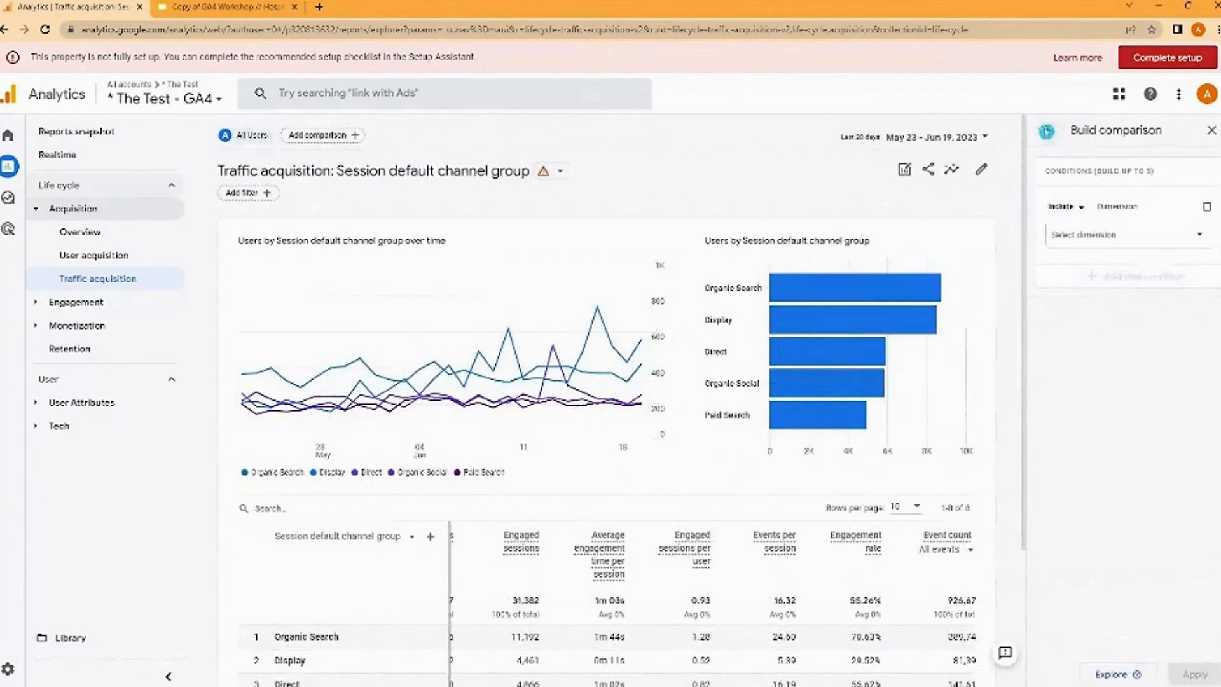
{"action": "left_click", "coordinate": [248, 194]}
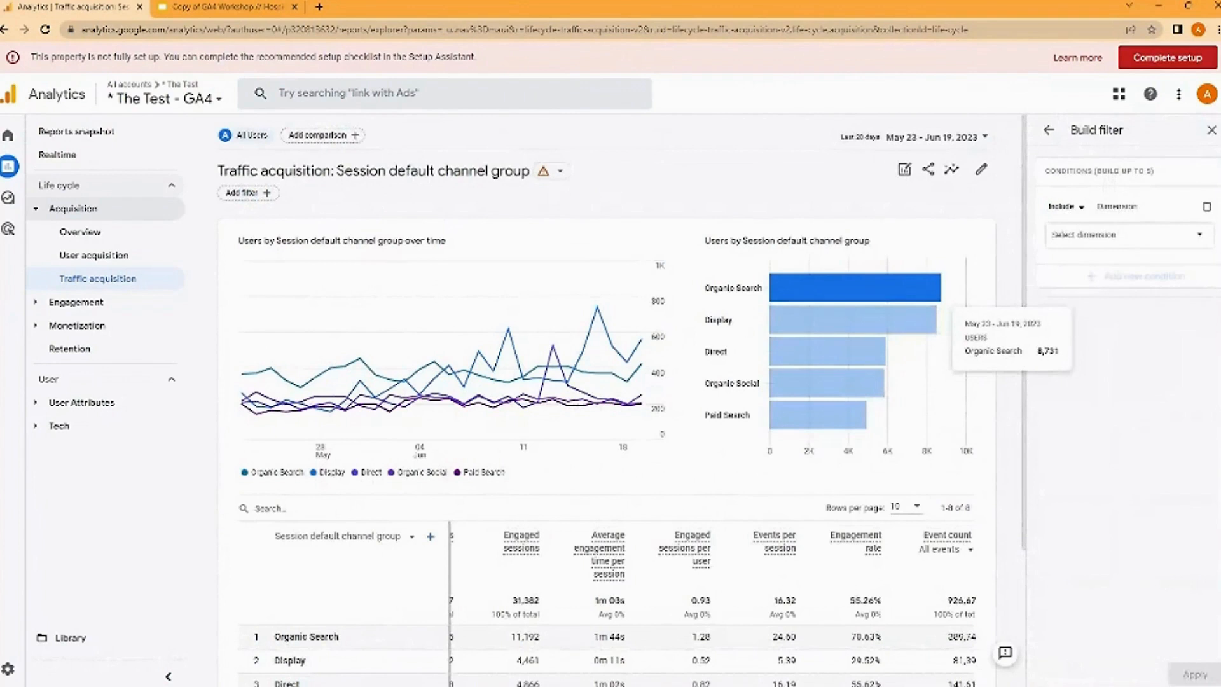
{"action": "left_click", "coordinate": [1061, 232]}
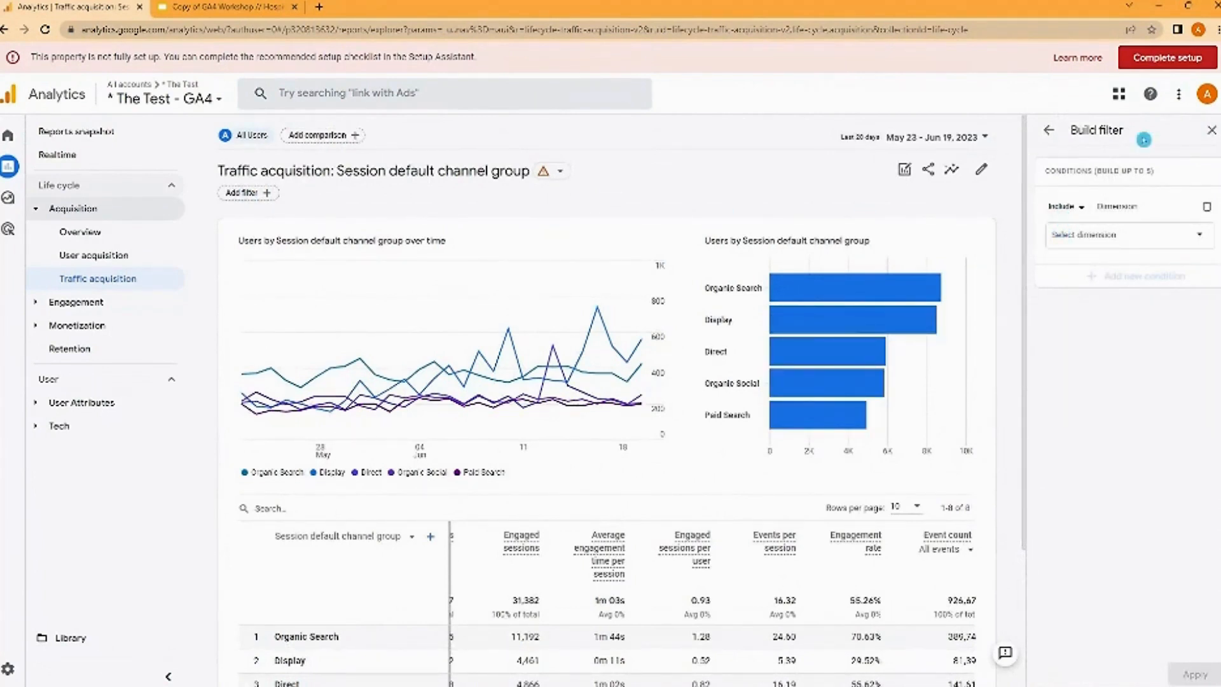
{"action": "left_click", "coordinate": [1211, 130]}
- View the alternative primary dimensions available for the channel group table, keeping Session default channel group
{"action": "scroll", "coordinate": [414, 304], "scroll_direction": "down", "scroll_amount": 3}
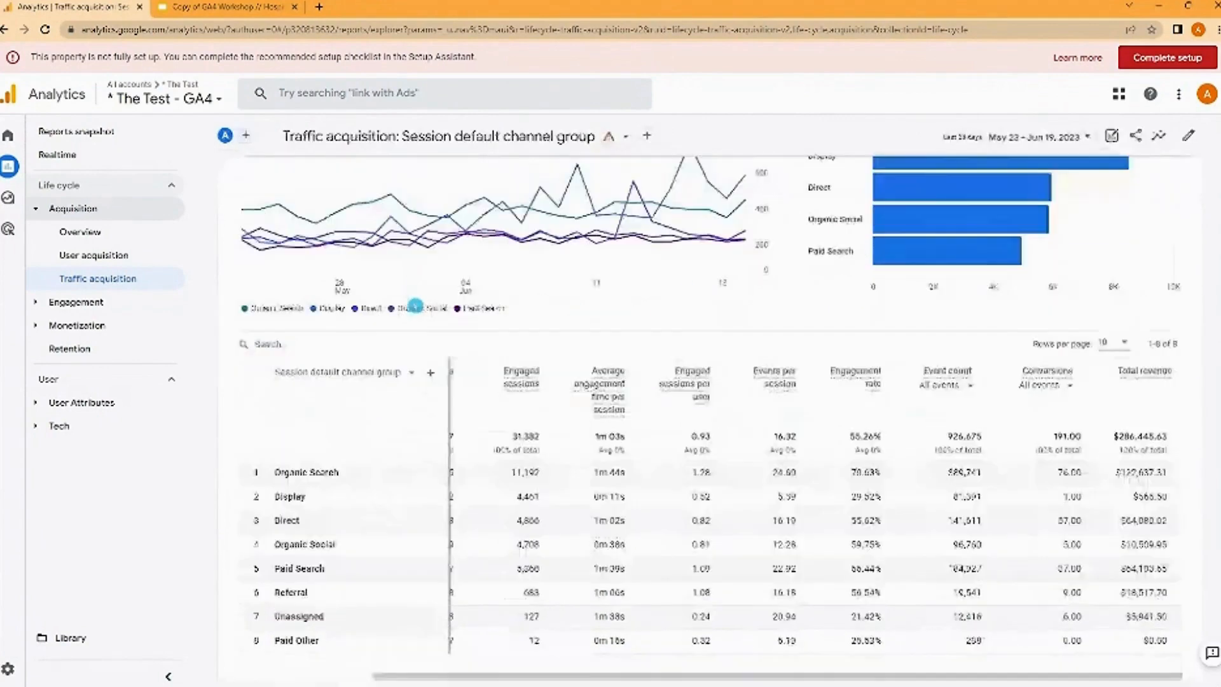
{"action": "scroll", "coordinate": [415, 306], "scroll_direction": "down", "scroll_amount": 1}
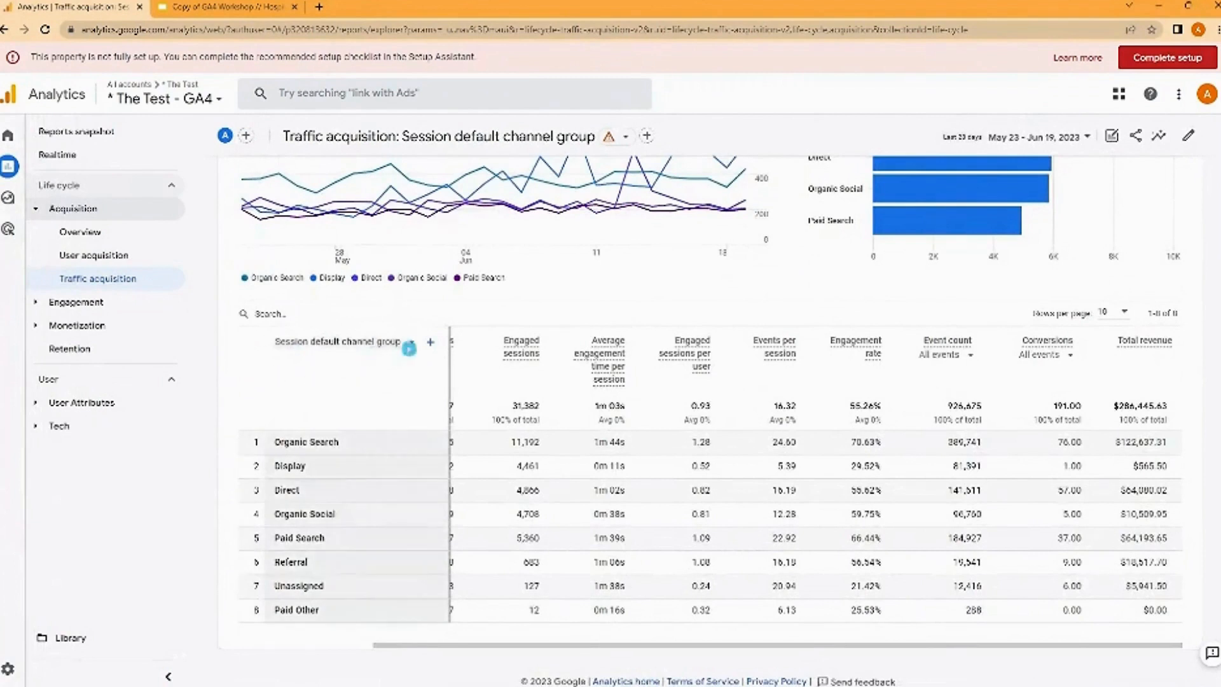
{"action": "left_click", "coordinate": [409, 346]}
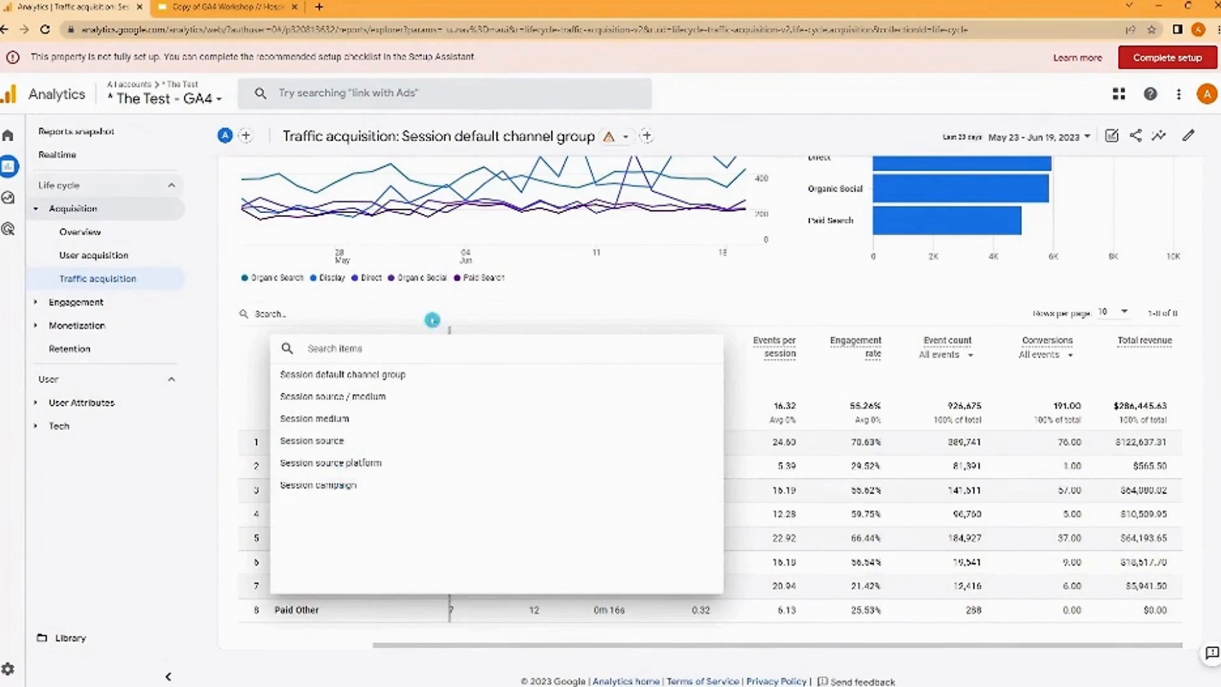
{"action": "left_click", "coordinate": [511, 307]}
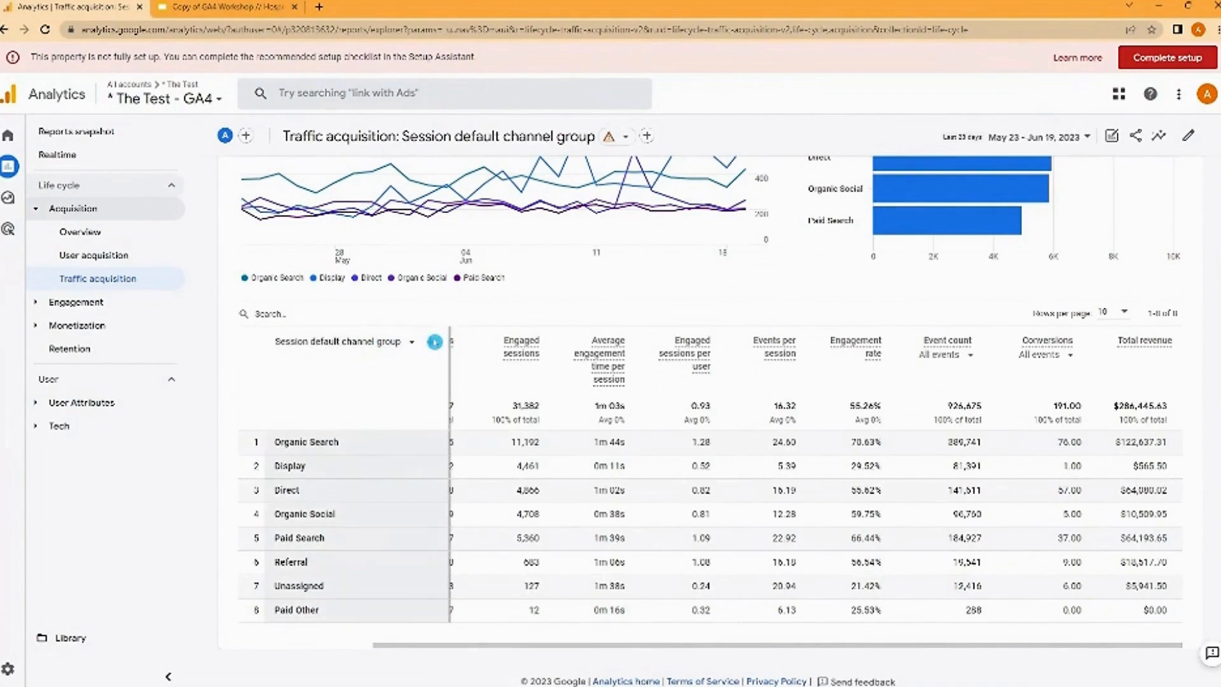
- View the categories of secondary dimensions that can be added to the channel group table, without adding one
{"action": "left_click", "coordinate": [432, 343]}
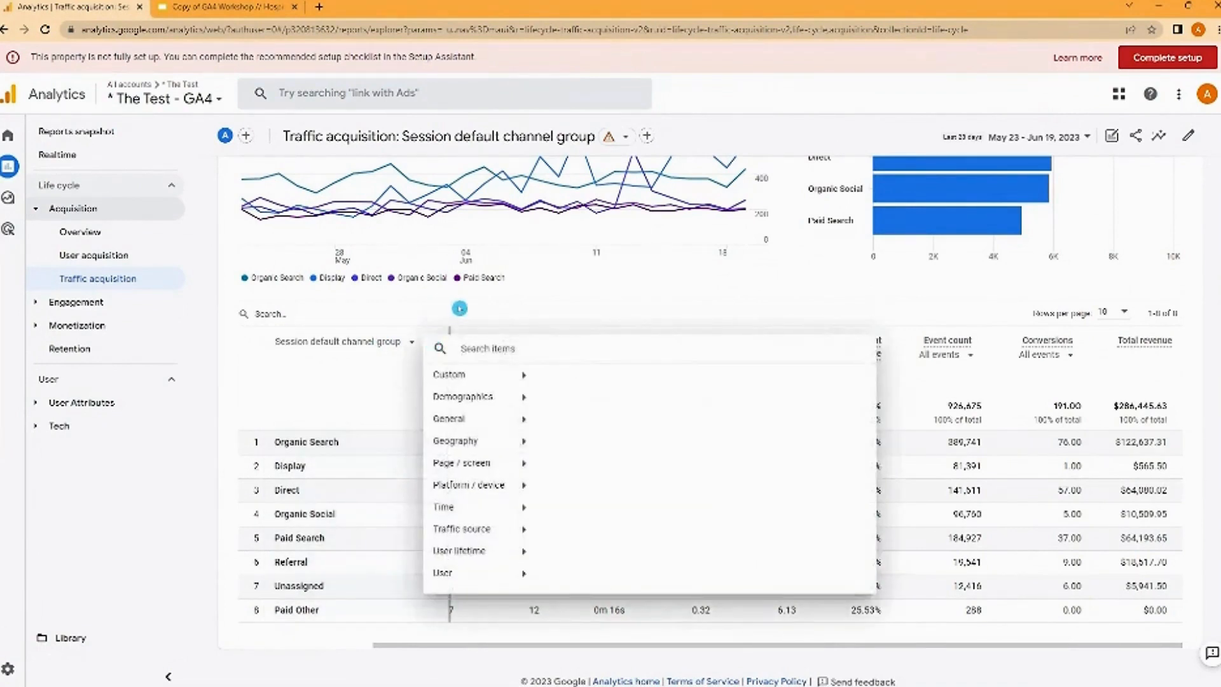
{"action": "left_click", "coordinate": [460, 309]}
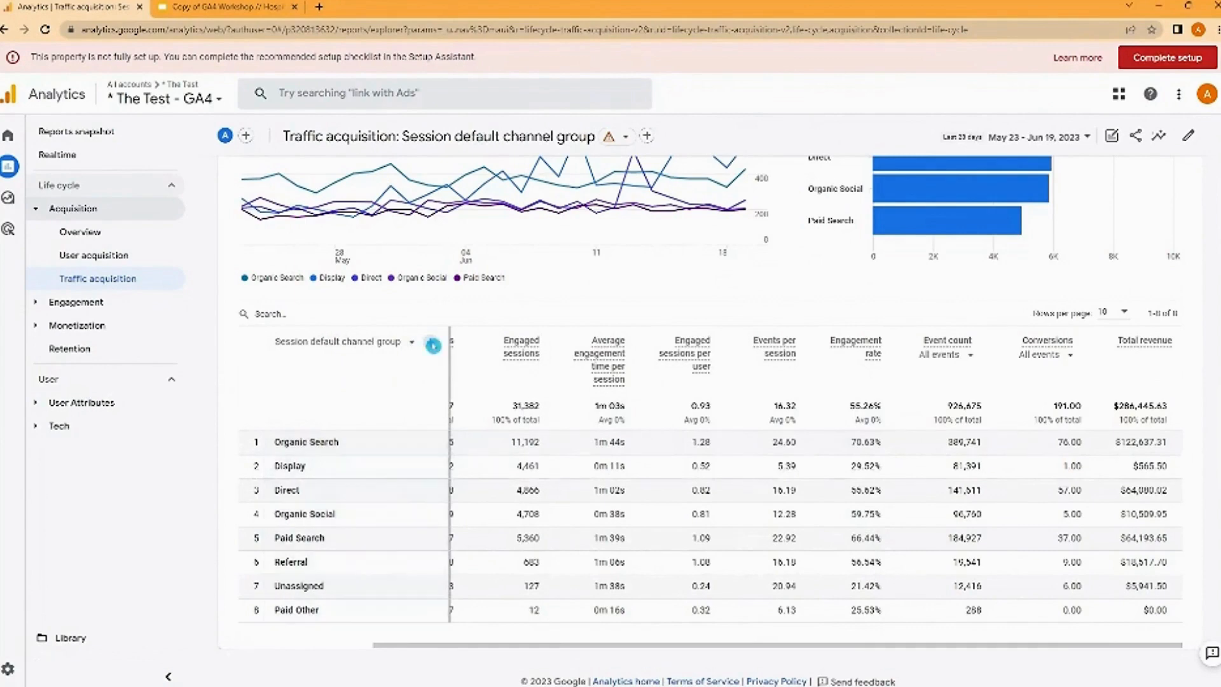
{"action": "left_click", "coordinate": [433, 345]}
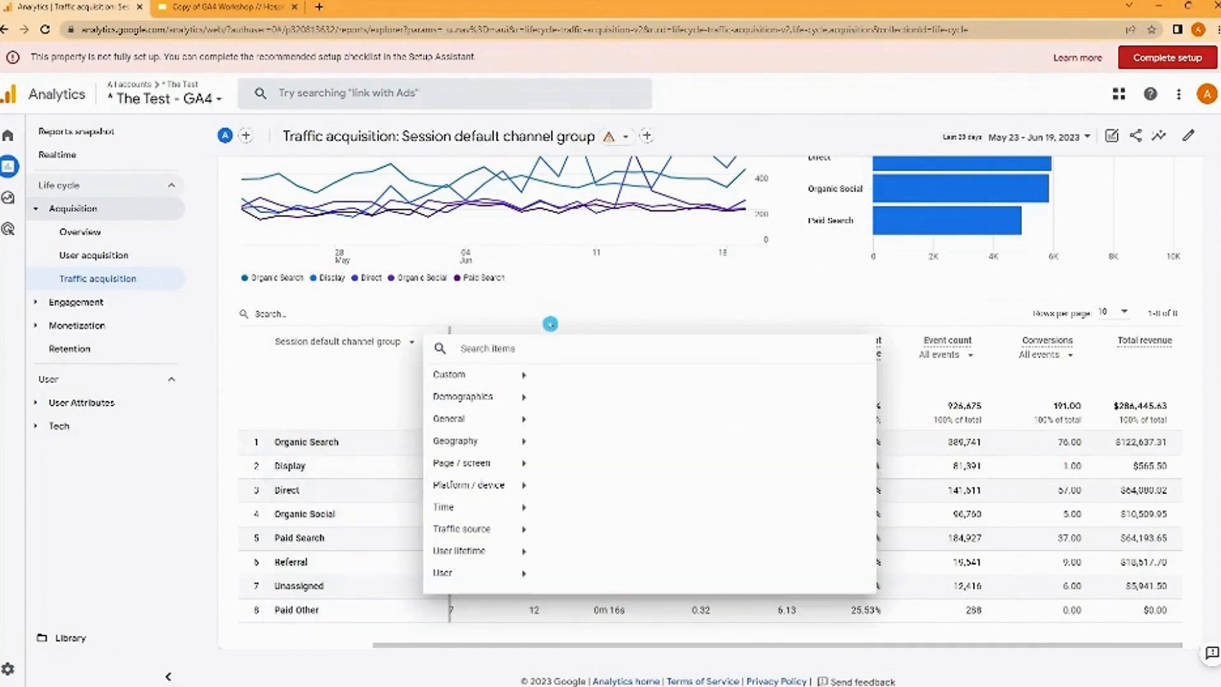
{"action": "left_click", "coordinate": [582, 290]}
- Search the channel group table for "social"
{"action": "scroll", "coordinate": [582, 290], "scroll_direction": "up", "scroll_amount": 3}
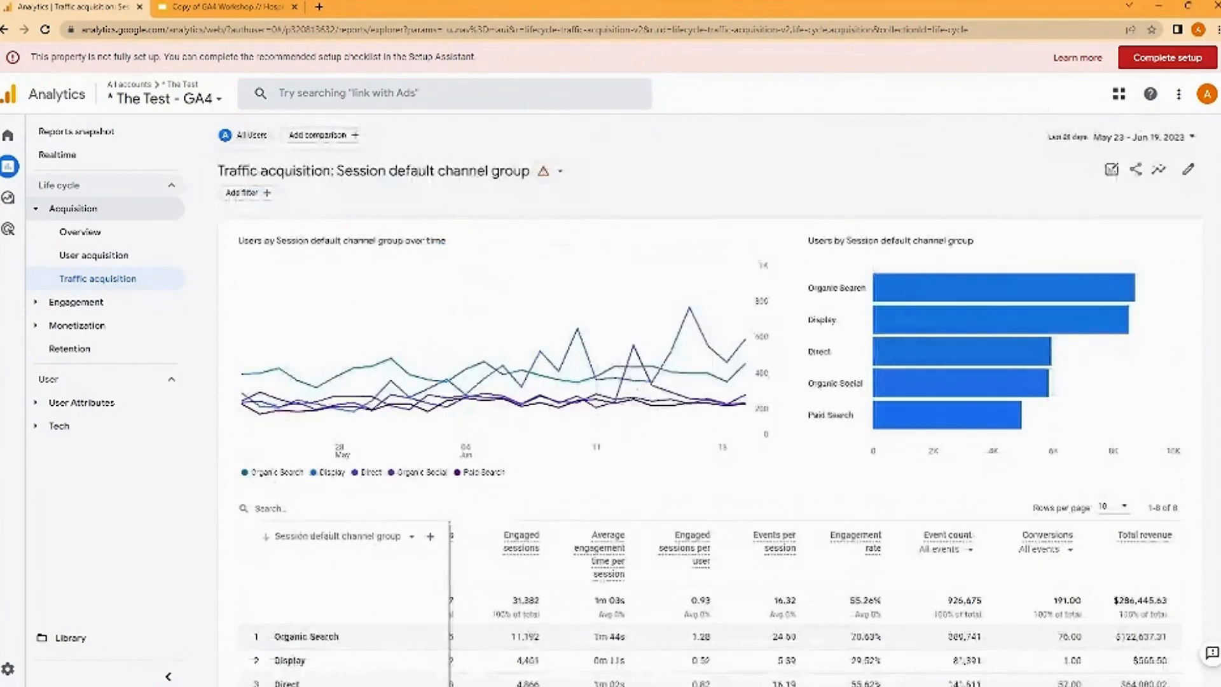
{"action": "scroll", "coordinate": [442, 250], "scroll_direction": "down", "scroll_amount": 3}
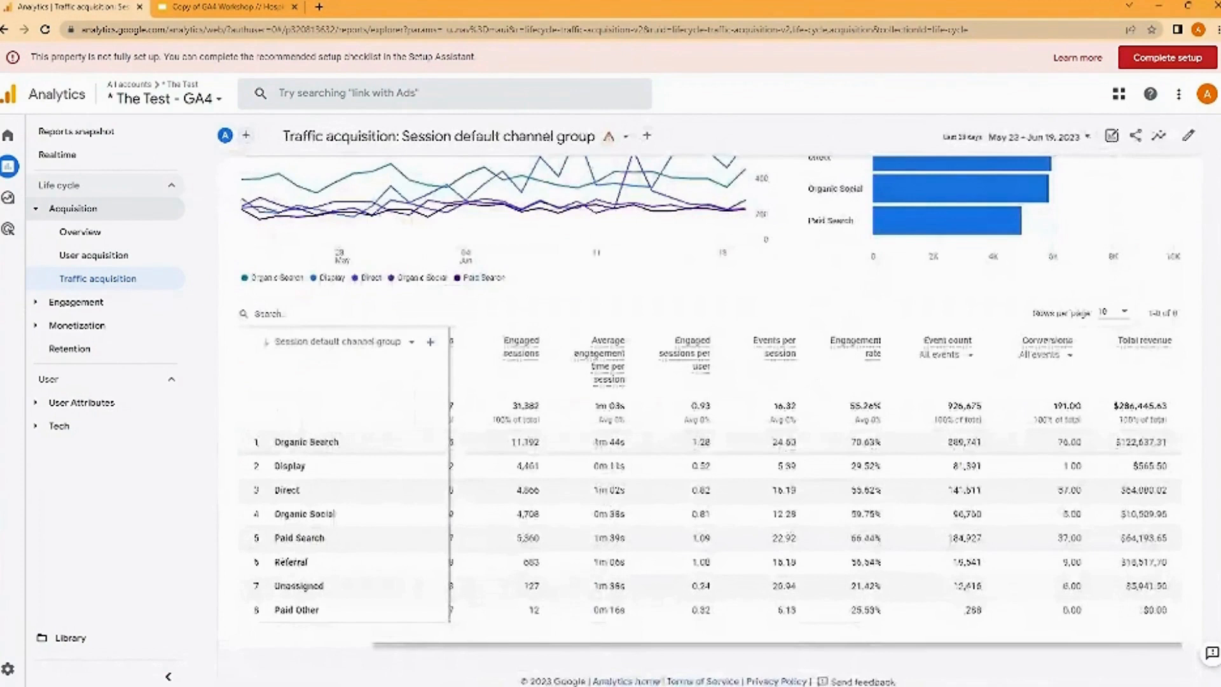
{"action": "left_click", "coordinate": [256, 314]}
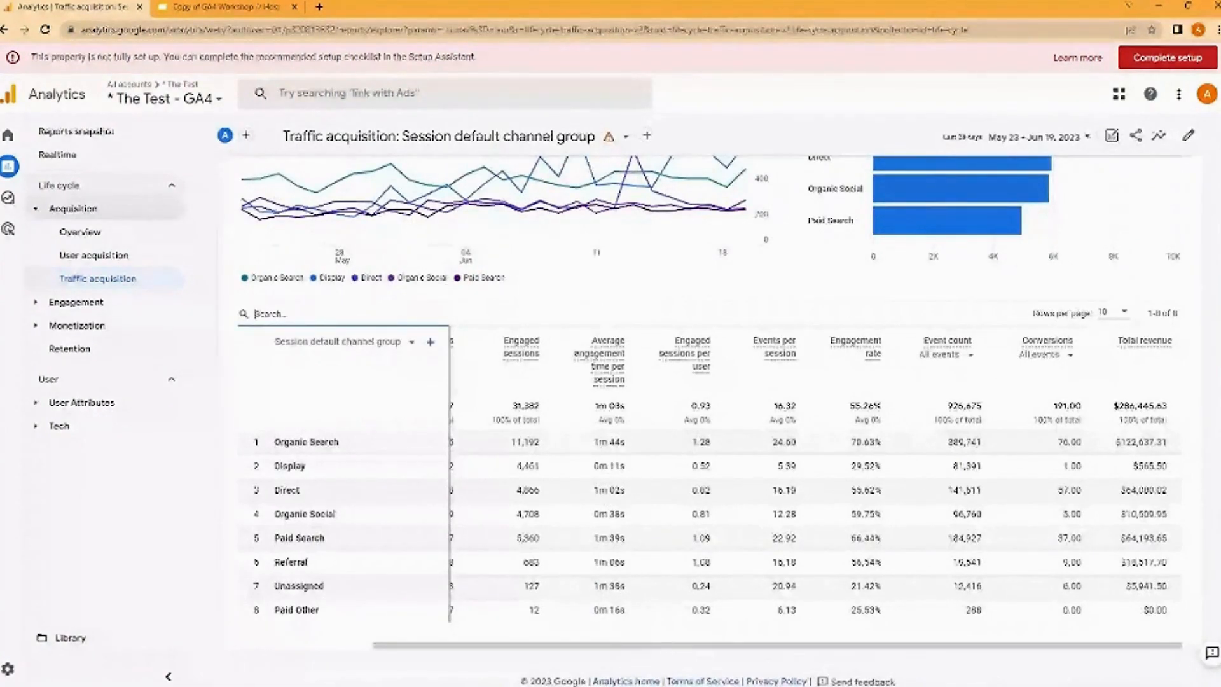
{"action": "type", "text": "social"}
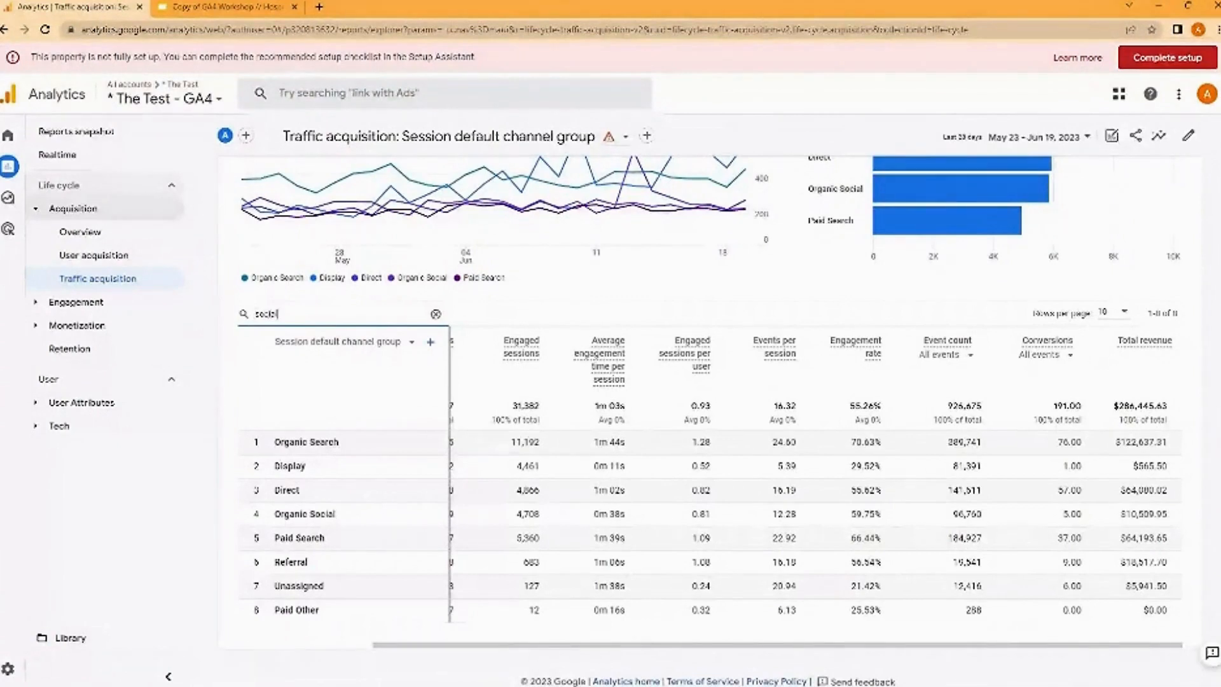
{"action": "key", "text": "Return"}
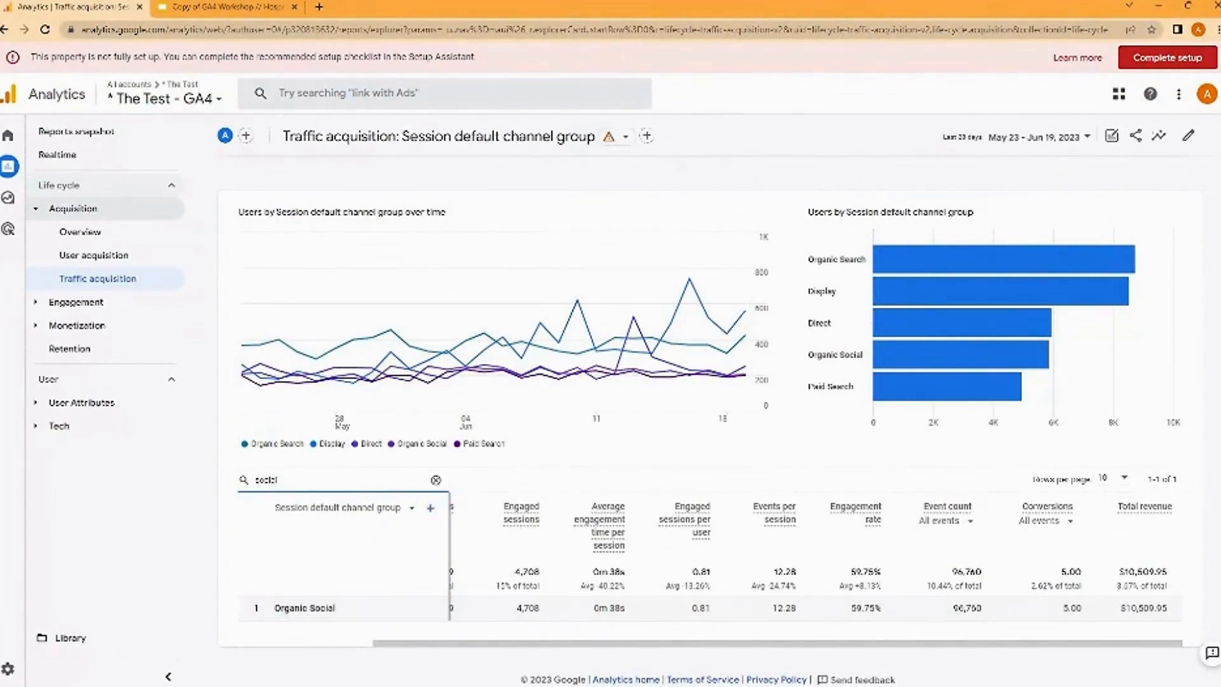
- Clear the table search and reload the Traffic acquisition report with all channel groups
{"action": "key", "text": "ctrl+a"}
{"action": "key", "text": "BackSpace"}
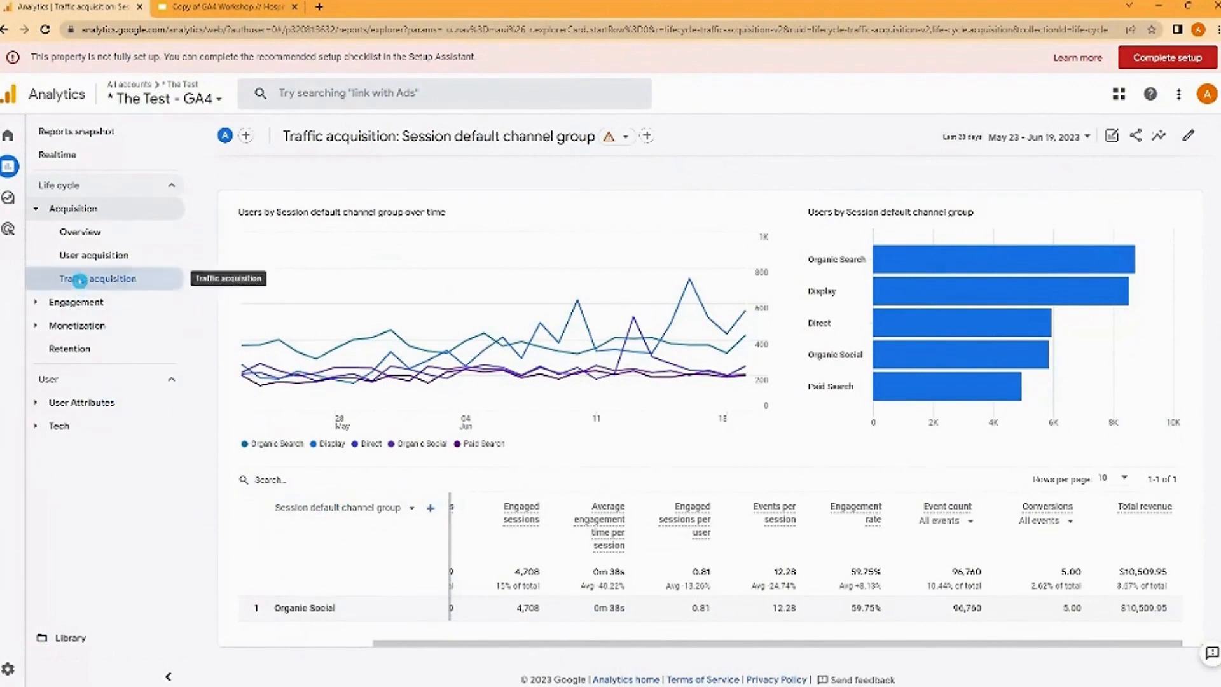
{"action": "left_click", "coordinate": [80, 280]}
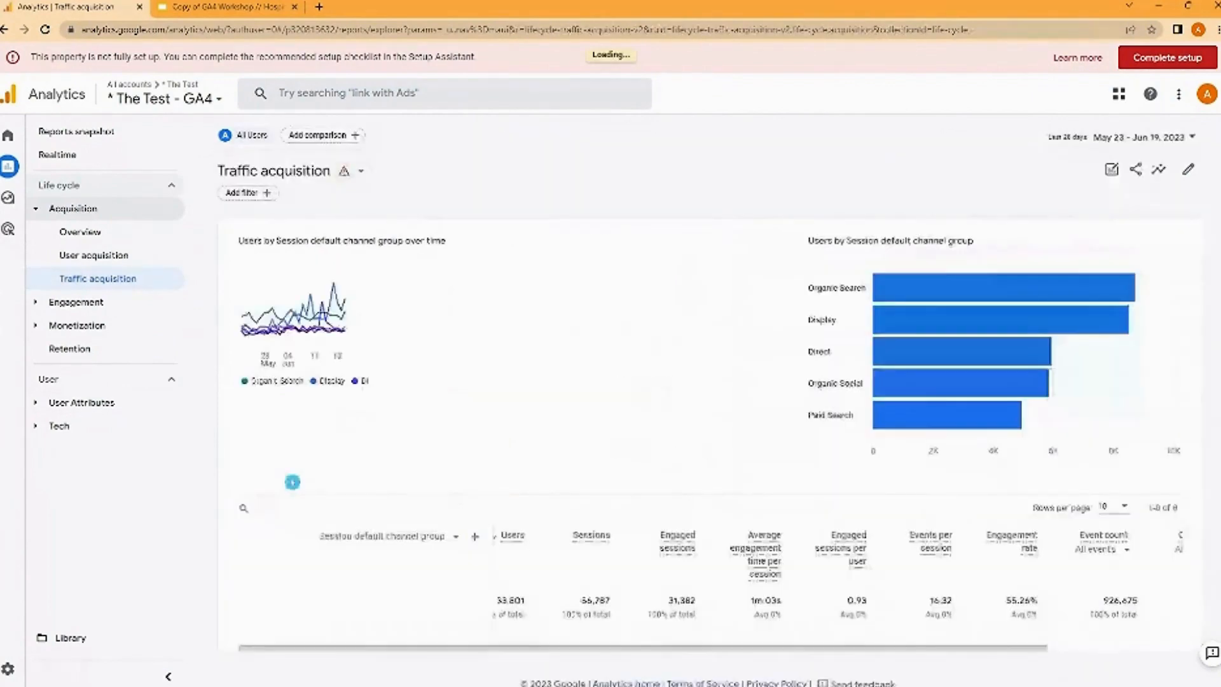
- Examine each channel's metrics across the full width of the table, from users to conversions and total revenue
{"action": "scroll", "coordinate": [298, 502], "scroll_direction": "down", "scroll_amount": 2}
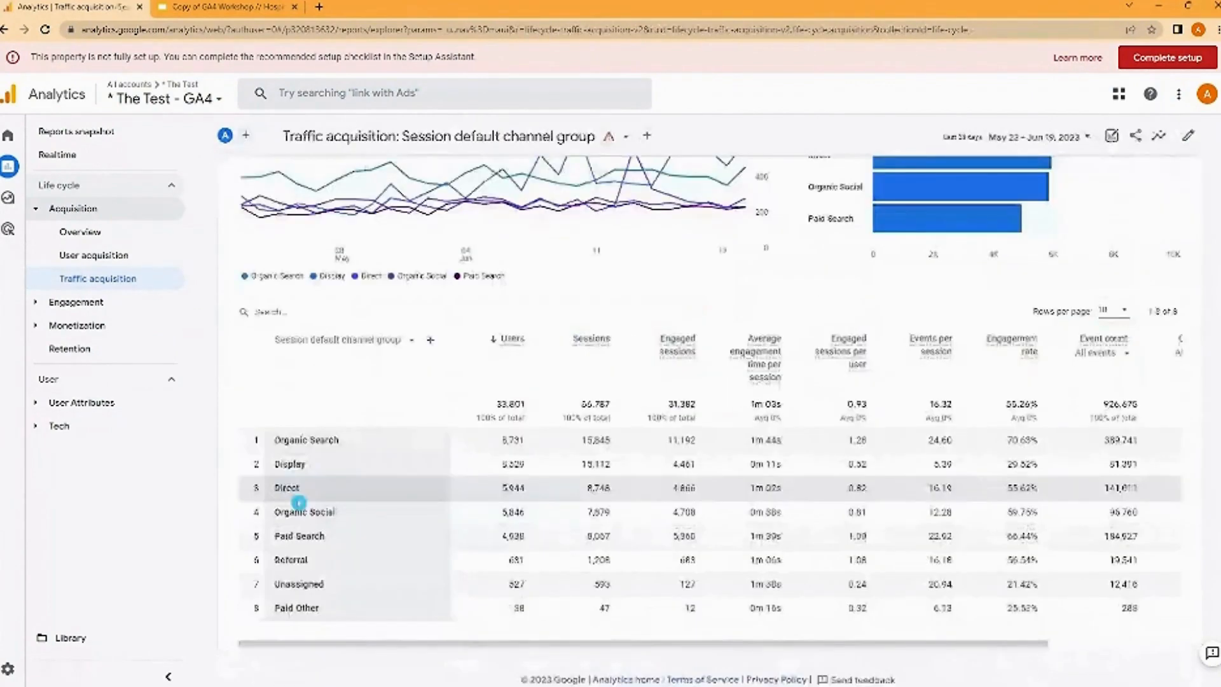
{"action": "left_click_drag", "start_coordinate": [409, 643], "coordinate": [544, 662]}
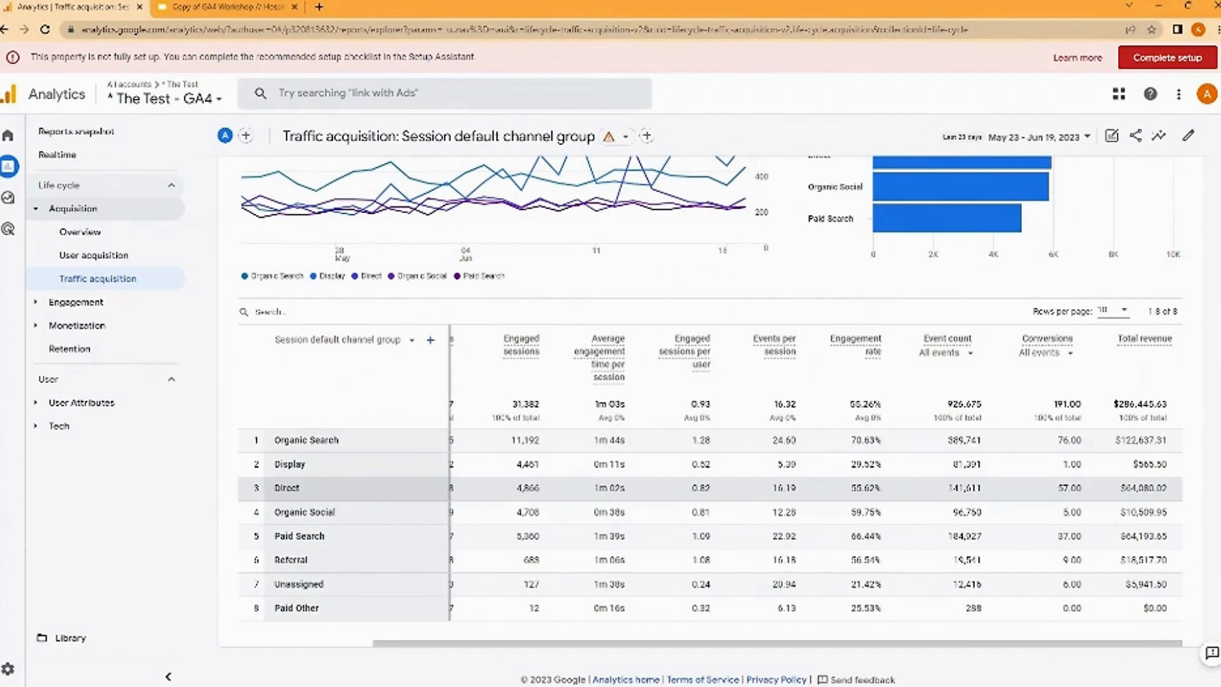
{"action": "left_click_drag", "start_coordinate": [526, 644], "coordinate": [391, 645]}
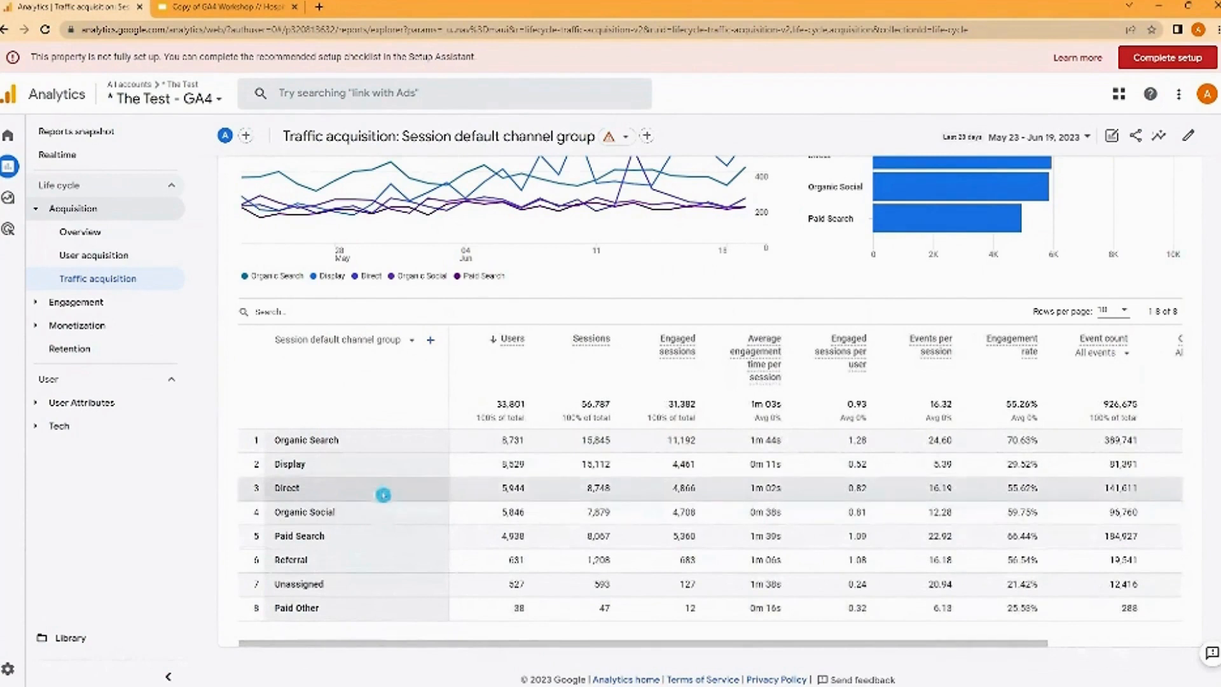
{"action": "left_click_drag", "start_coordinate": [382, 643], "coordinate": [516, 644]}
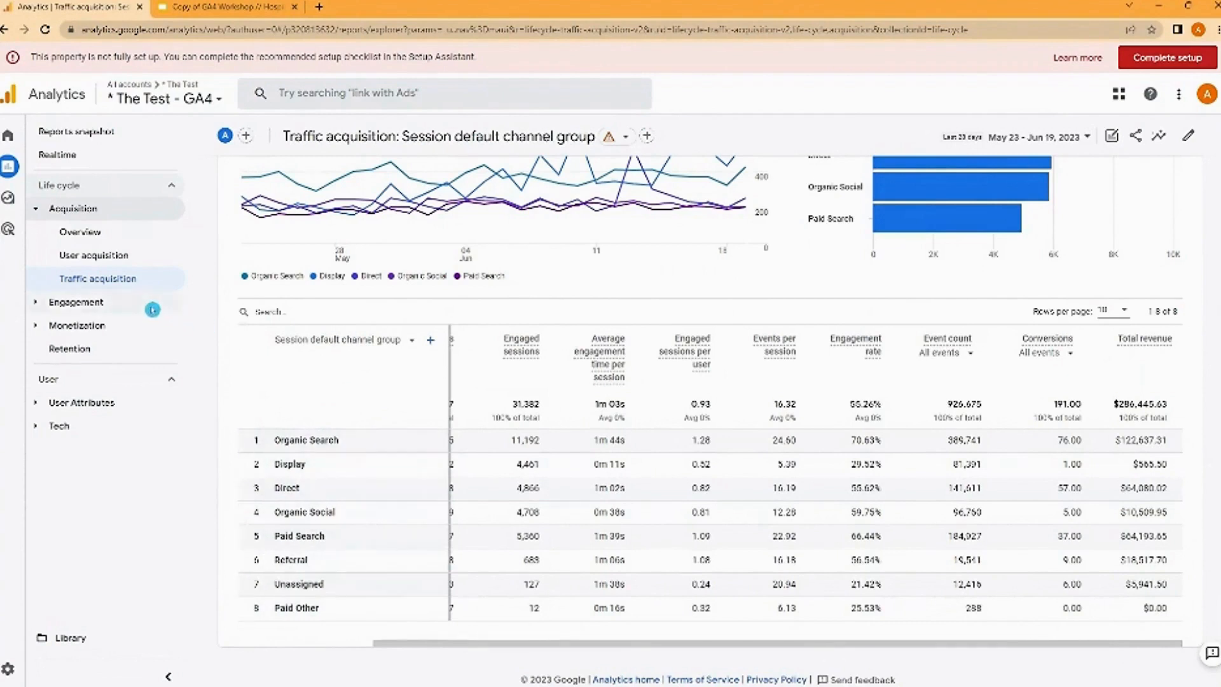
- Open the Pages and screens report under Engagement and view its table of page paths
{"action": "left_click", "coordinate": [115, 301]}
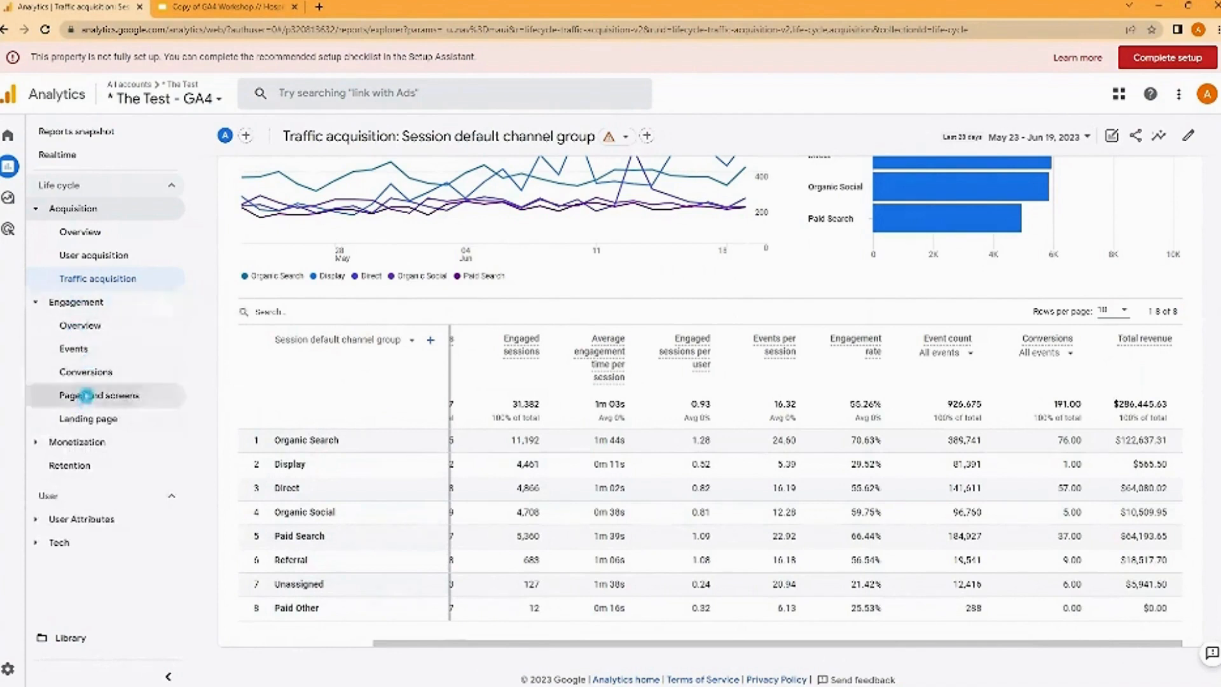
{"action": "left_click", "coordinate": [87, 394]}
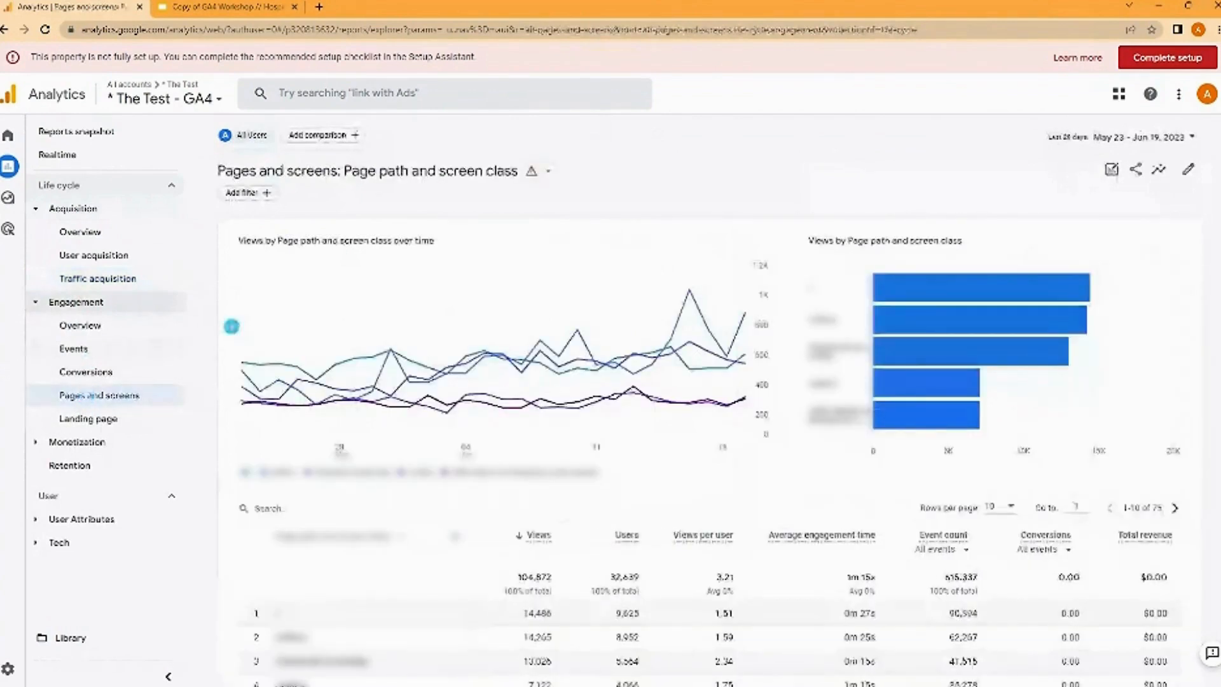
{"action": "scroll", "coordinate": [235, 325], "scroll_direction": "down", "scroll_amount": 1}
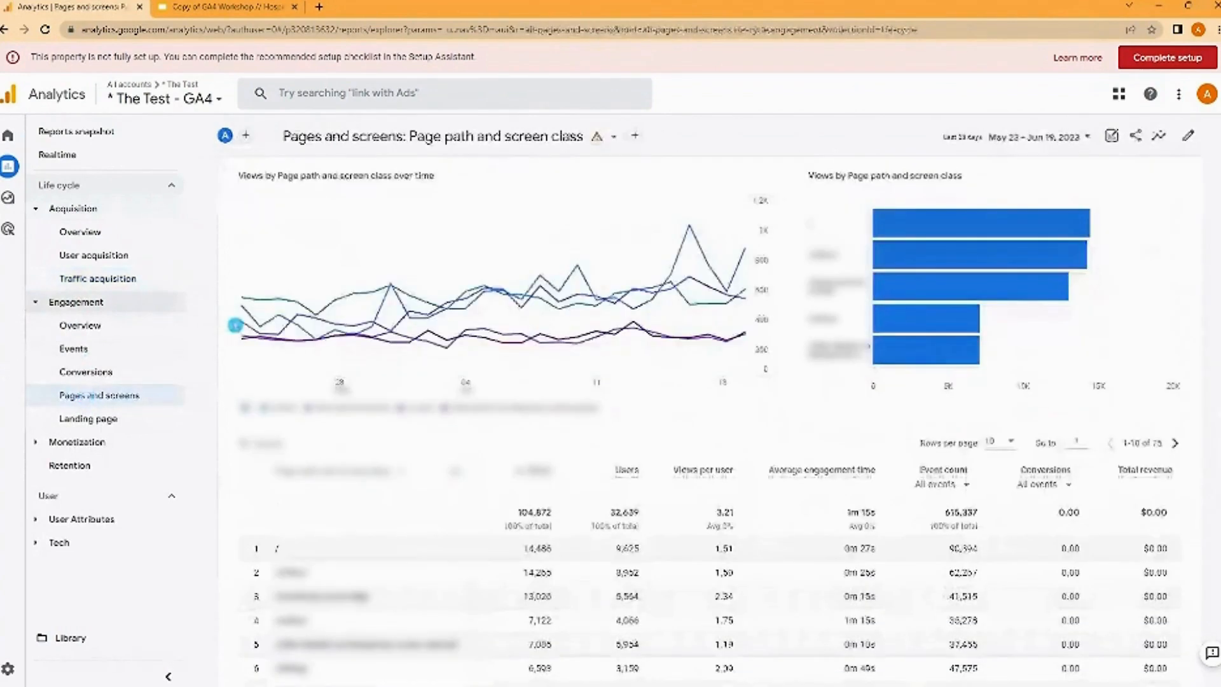
- Review the page path table in Pages and screens and check which alternative primary dimensions it offers
{"action": "scroll", "coordinate": [235, 325], "scroll_direction": "down", "scroll_amount": 2}
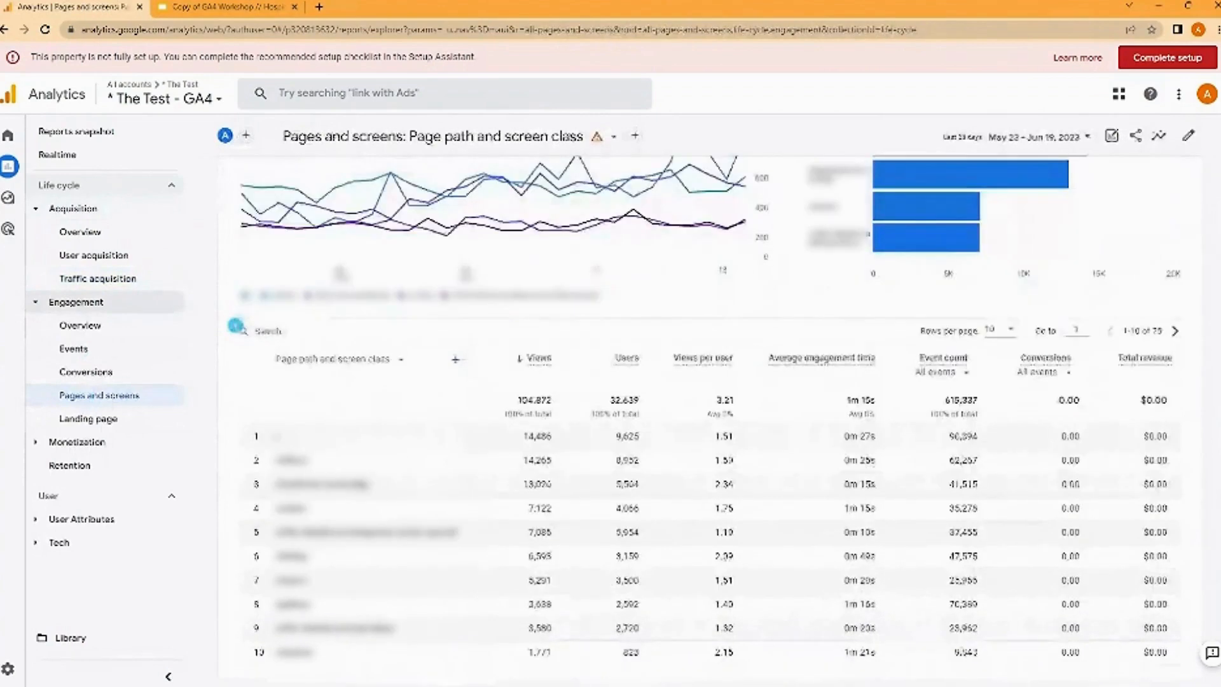
{"action": "scroll", "coordinate": [344, 340], "scroll_direction": "down", "scroll_amount": 1}
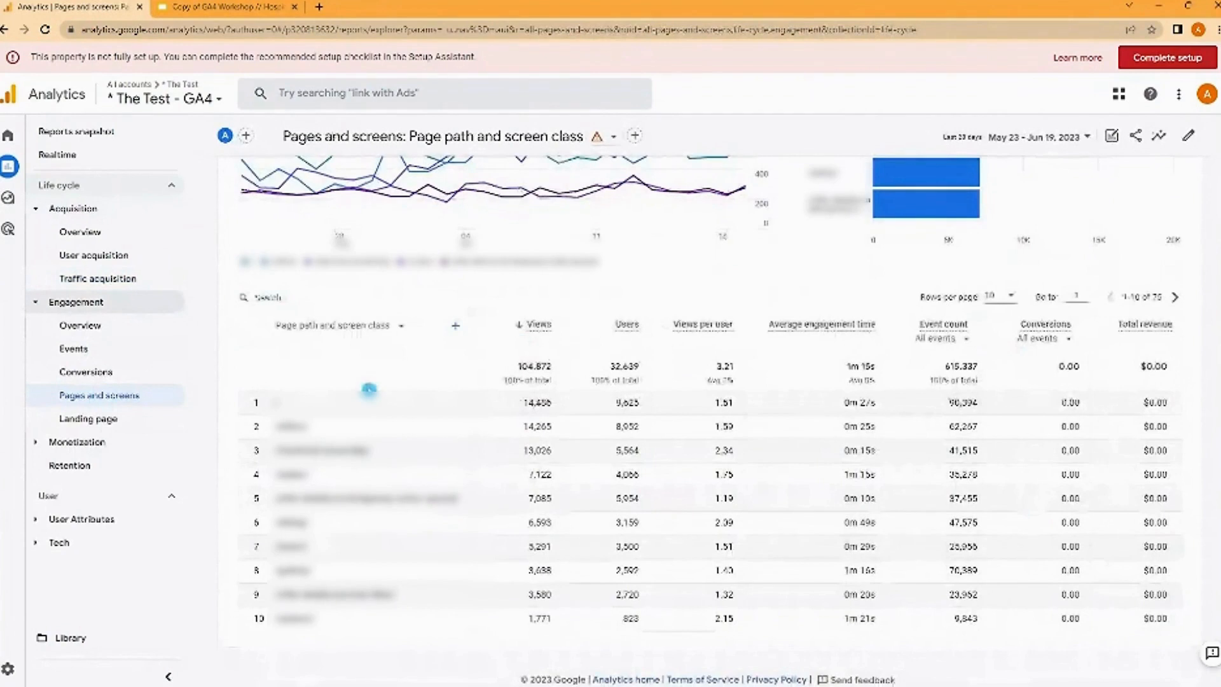
{"action": "left_click", "coordinate": [336, 331]}
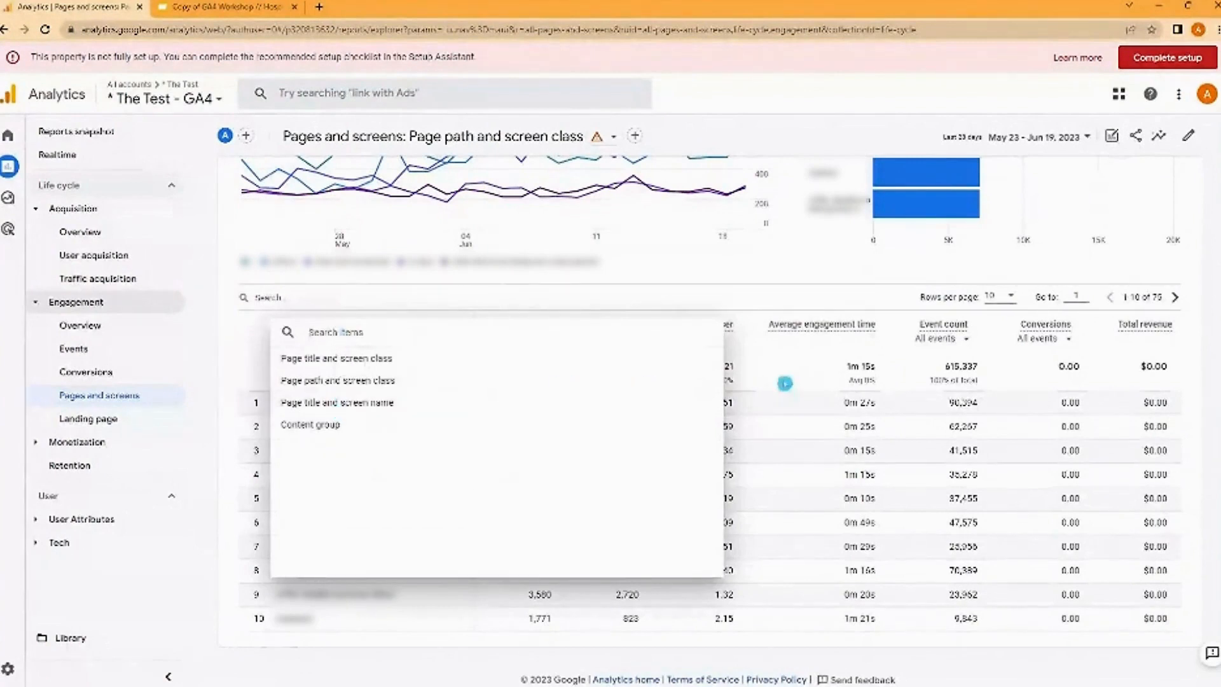
{"action": "left_click", "coordinate": [810, 367]}
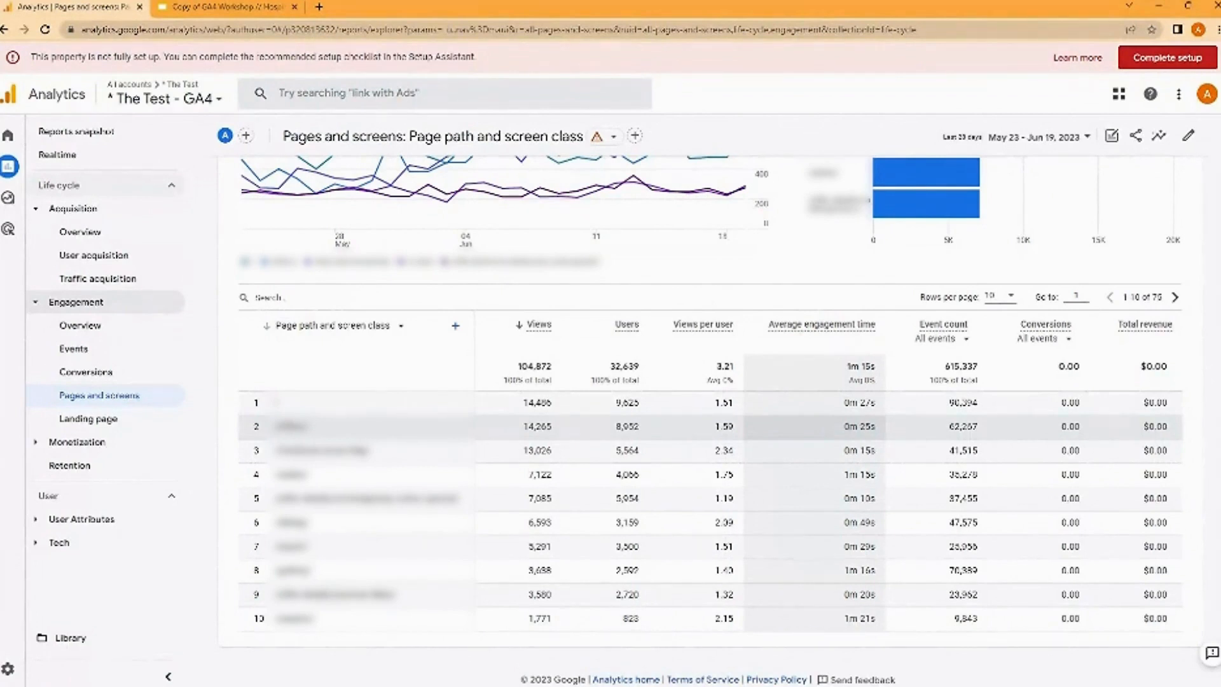
- Open the Demographic details report under User Attributes and view its table of countries
{"action": "left_click", "coordinate": [99, 519]}
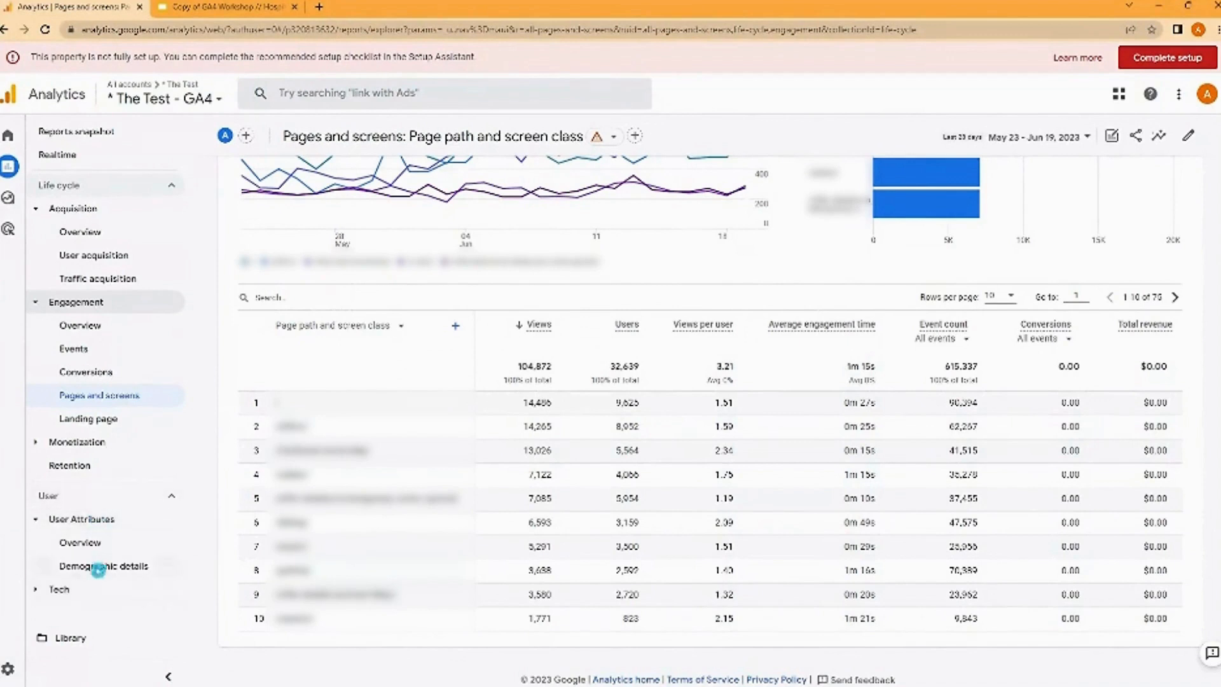
{"action": "left_click", "coordinate": [89, 567]}
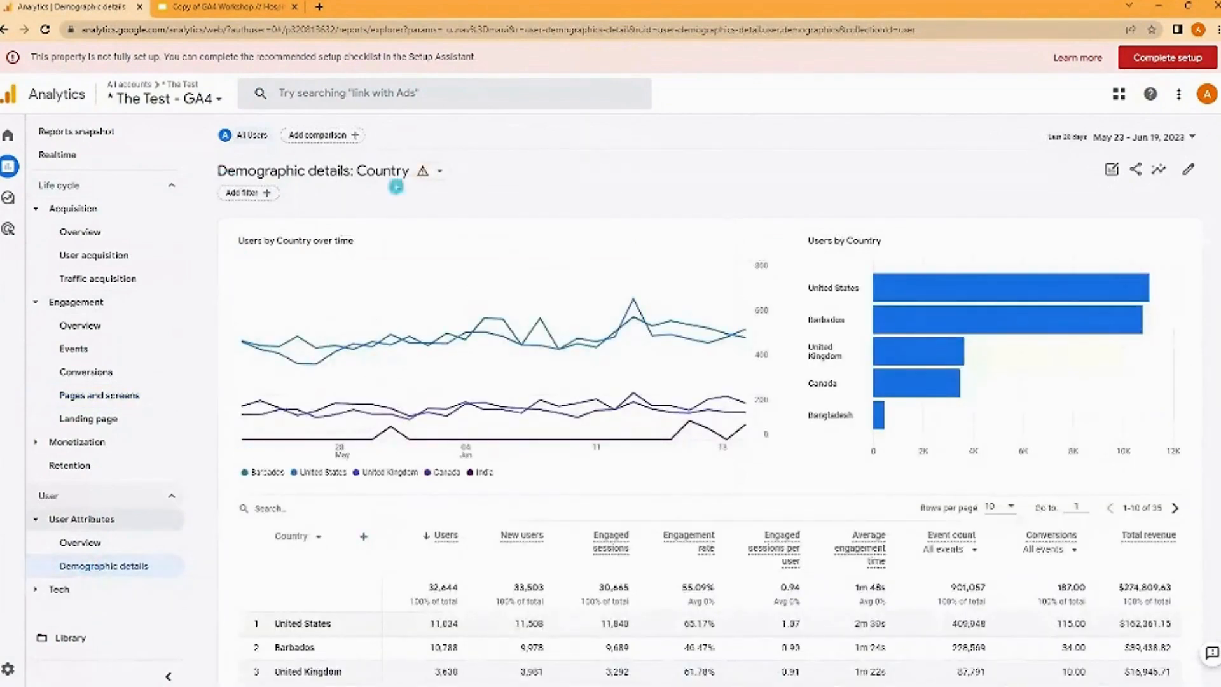
{"action": "scroll", "coordinate": [710, 432], "scroll_direction": "down", "scroll_amount": 1}
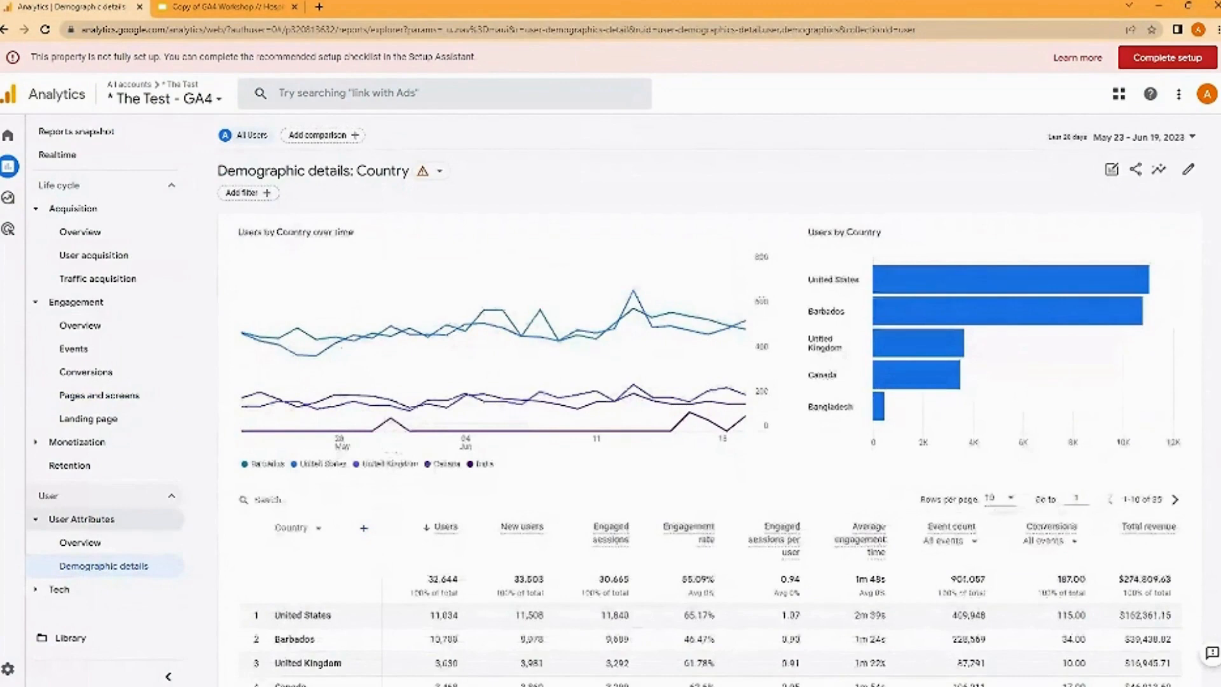
{"action": "scroll", "coordinate": [710, 432], "scroll_direction": "down", "scroll_amount": 3}
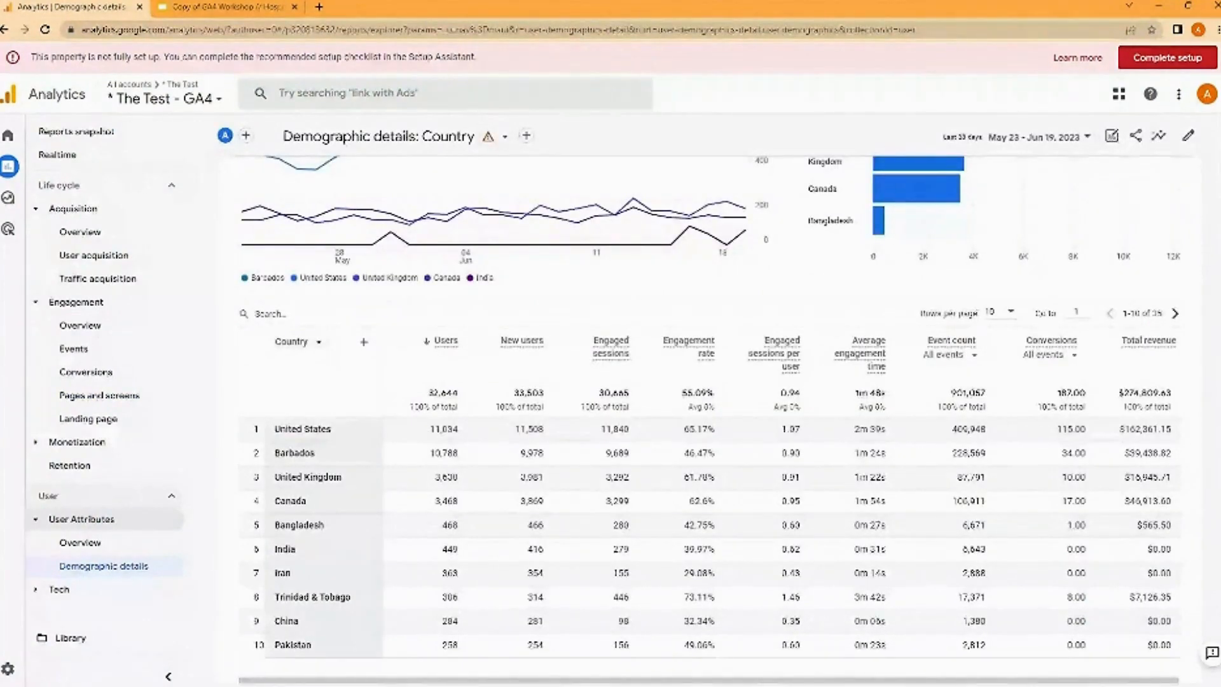
- Break the demographic table down by Gender, and switch its primary dimension to Age
{"action": "left_click", "coordinate": [307, 343]}
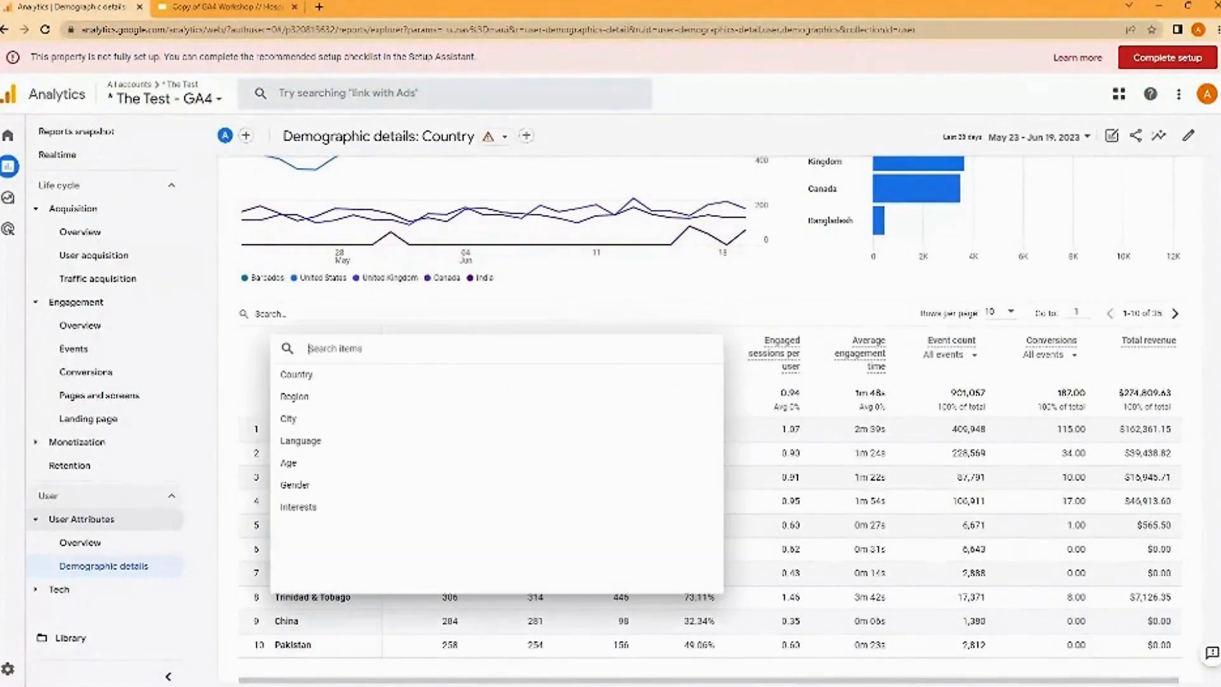
{"action": "left_click", "coordinate": [305, 486]}
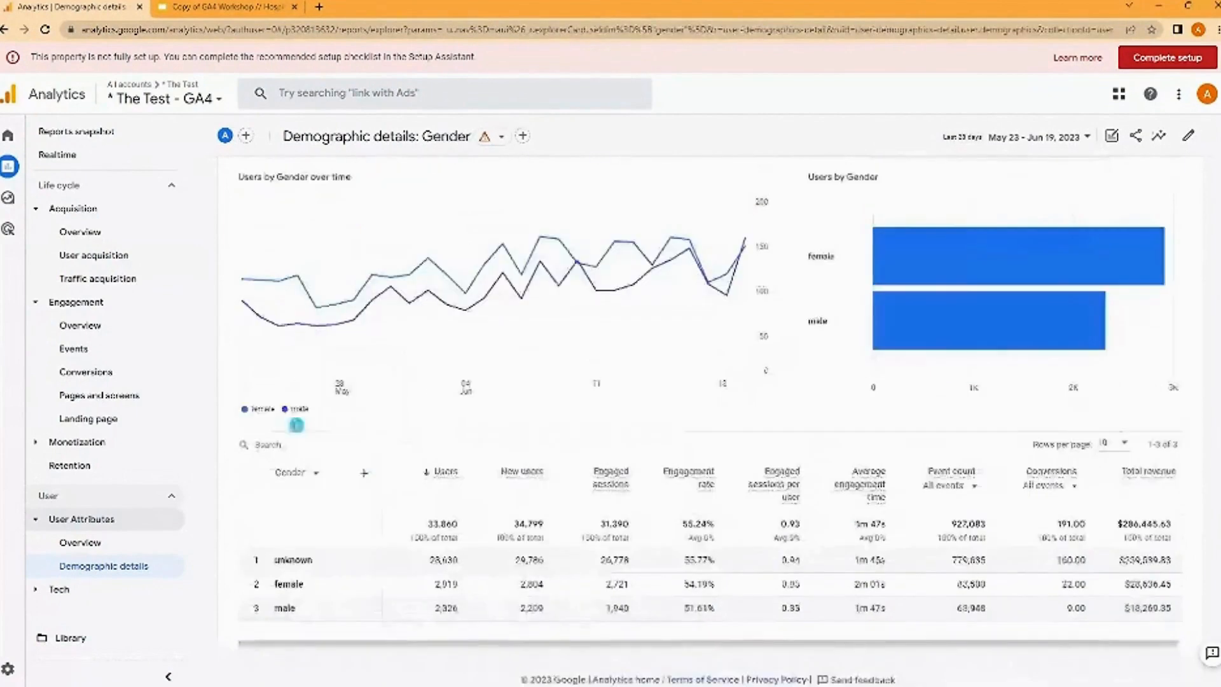
{"action": "left_click", "coordinate": [296, 472]}
{"action": "left_click", "coordinate": [299, 353]}
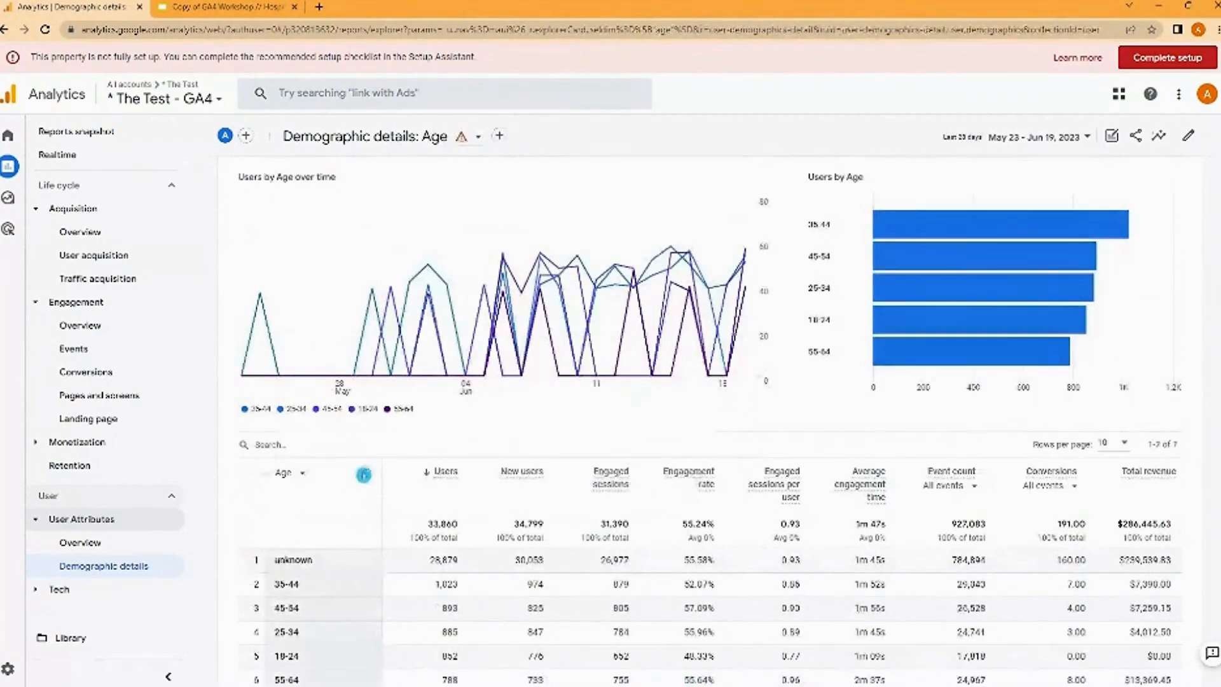
- Add Gender from the Demographics category as a secondary dimension to the Age table
{"action": "left_click", "coordinate": [359, 477]}
{"action": "mouse_move", "coordinate": [399, 285]}
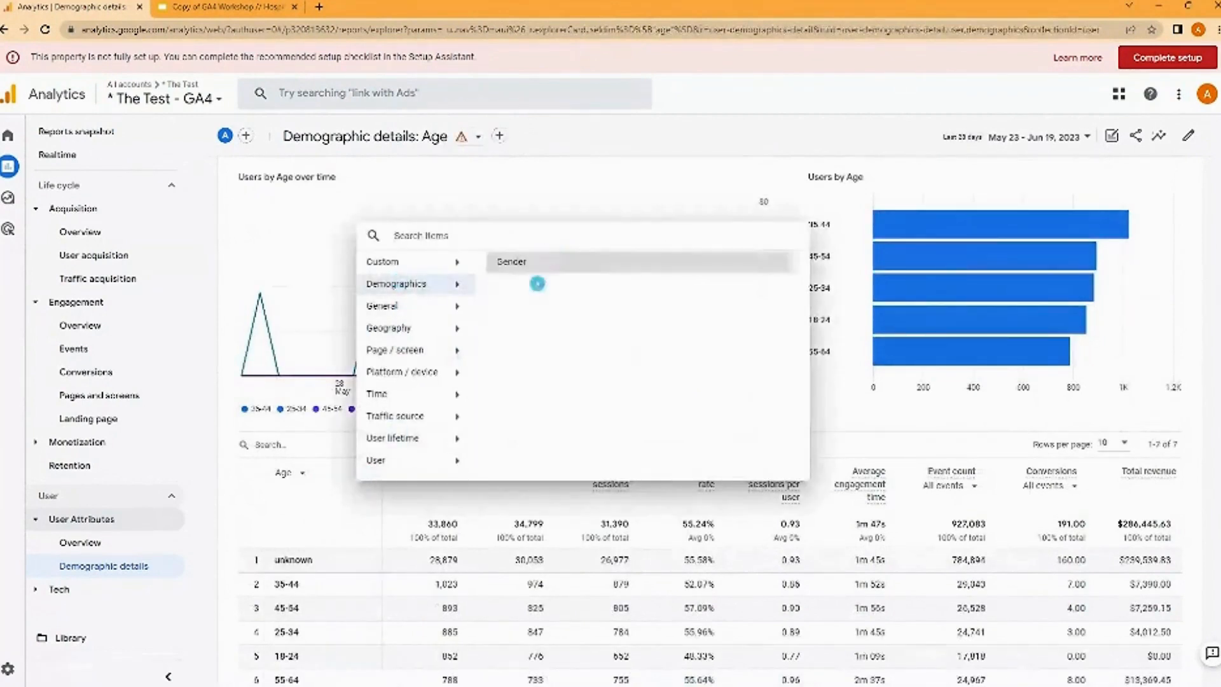
{"action": "left_click", "coordinate": [521, 262]}
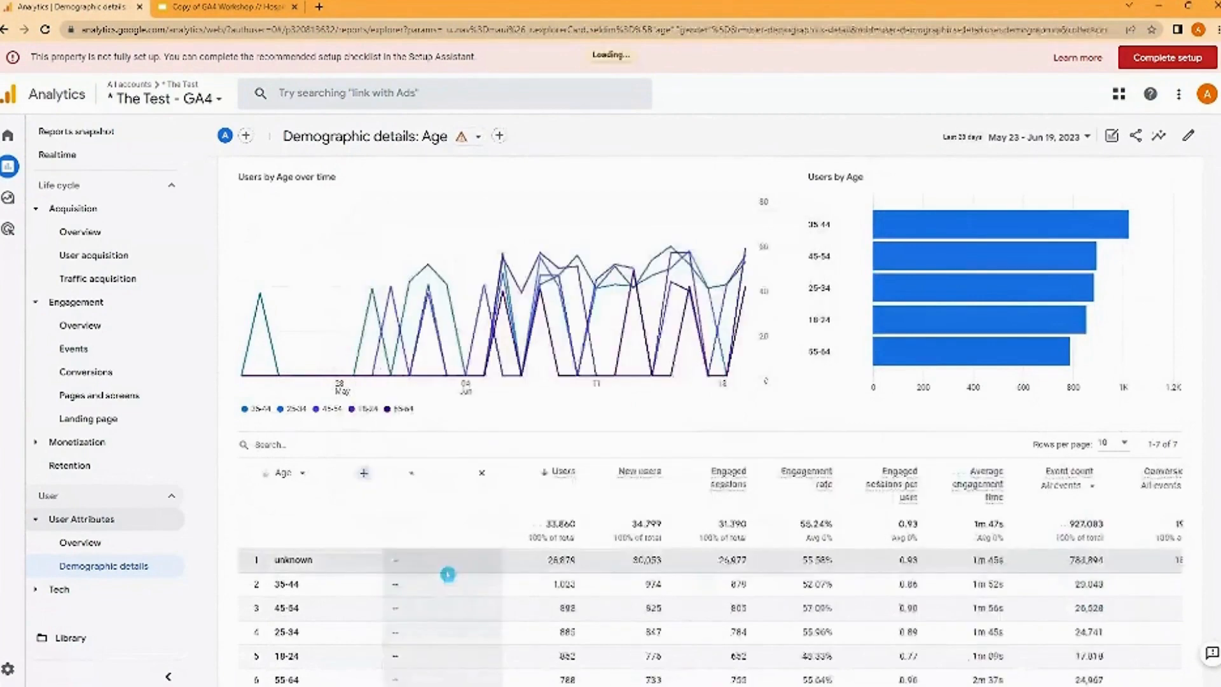
{"action": "scroll", "coordinate": [447, 574], "scroll_direction": "down", "scroll_amount": 2}
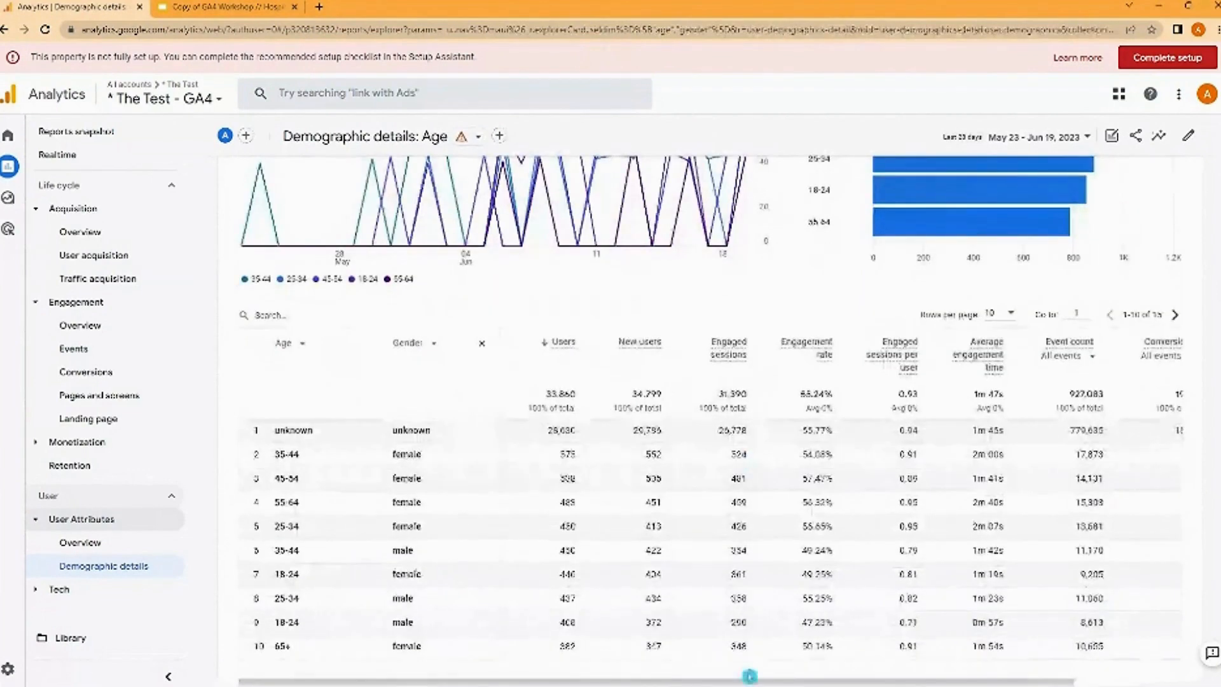
- Examine the metrics for each age and gender combination across the table's full width, from users to total revenue
{"action": "left_click_drag", "start_coordinate": [754, 678], "coordinate": [1079, 471]}
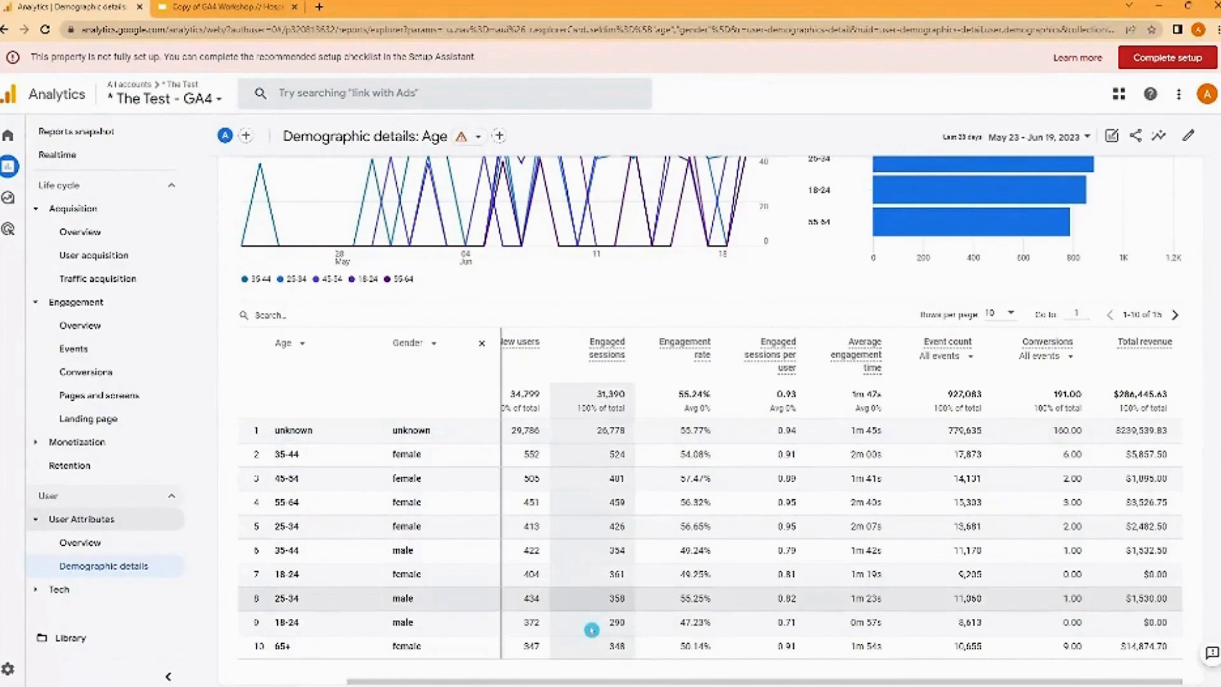
{"action": "left_click_drag", "start_coordinate": [575, 681], "coordinate": [456, 680]}
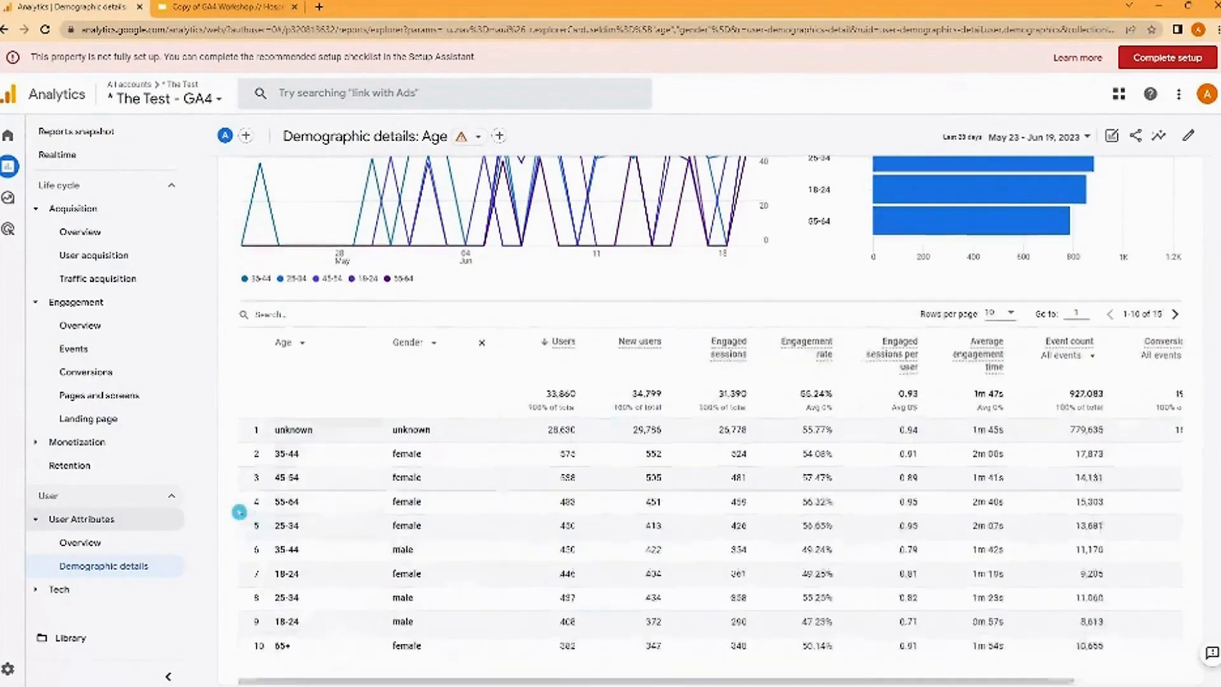
{"action": "scroll", "coordinate": [240, 510], "scroll_direction": "down", "scroll_amount": 1}
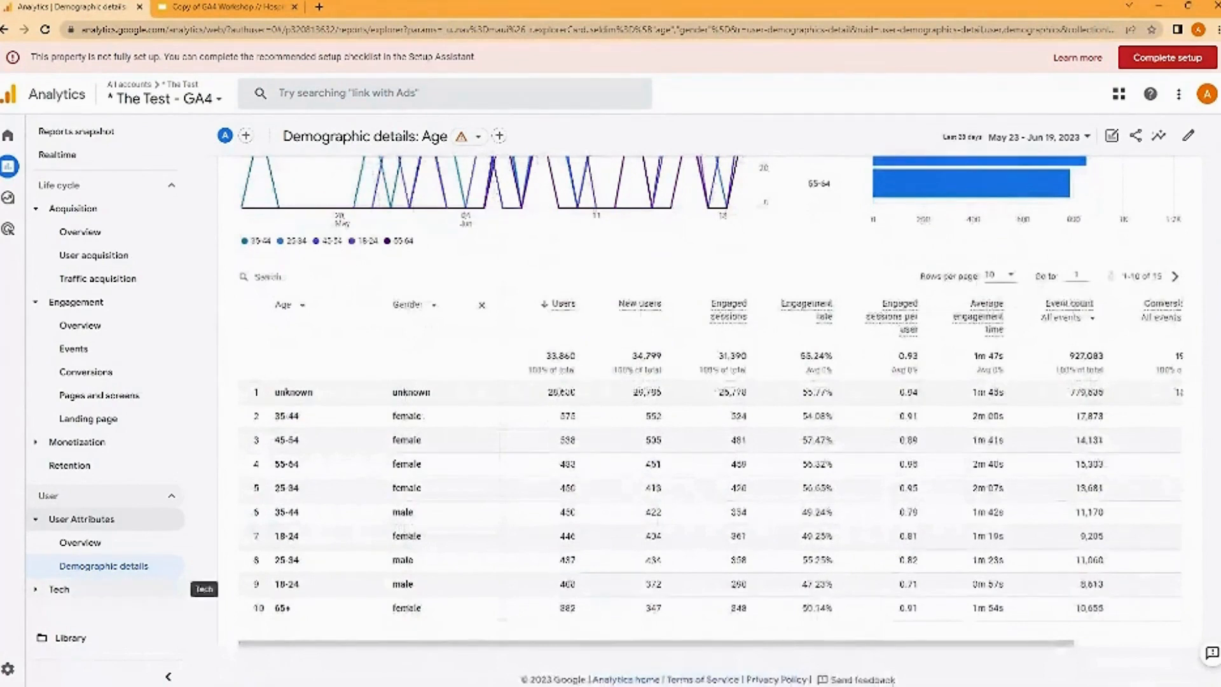
- Open the Tech details report under Tech and view its table of browsers
{"action": "left_click", "coordinate": [82, 585]}
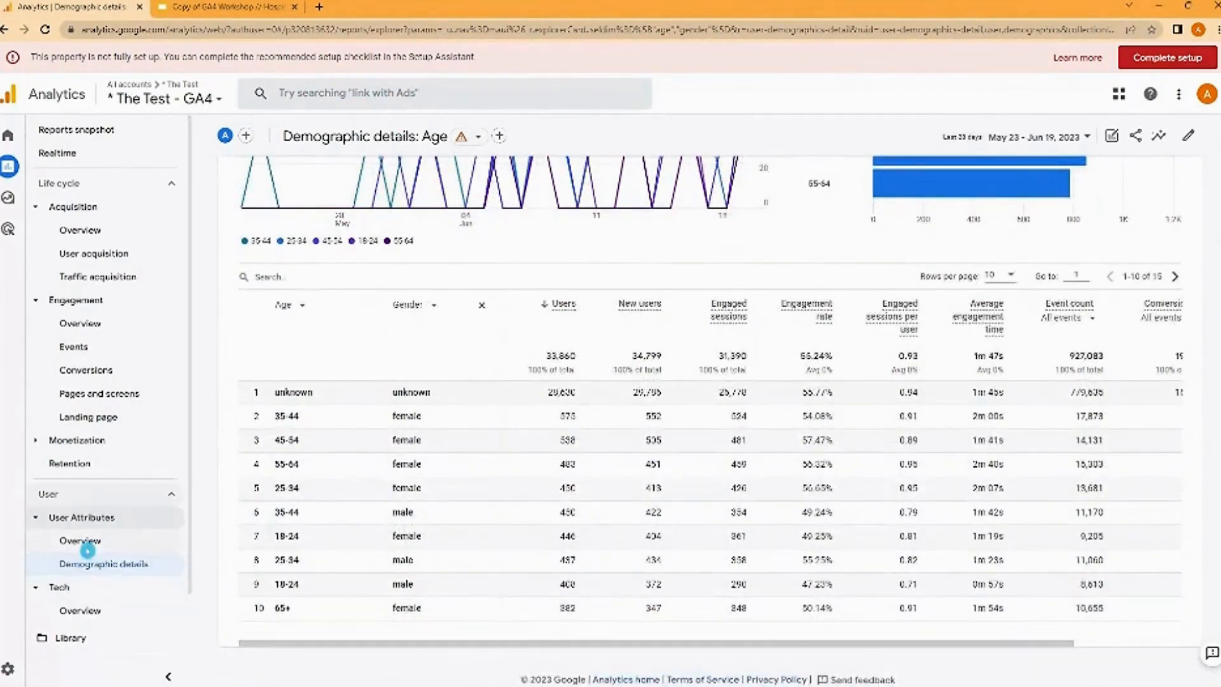
{"action": "left_click", "coordinate": [98, 606]}
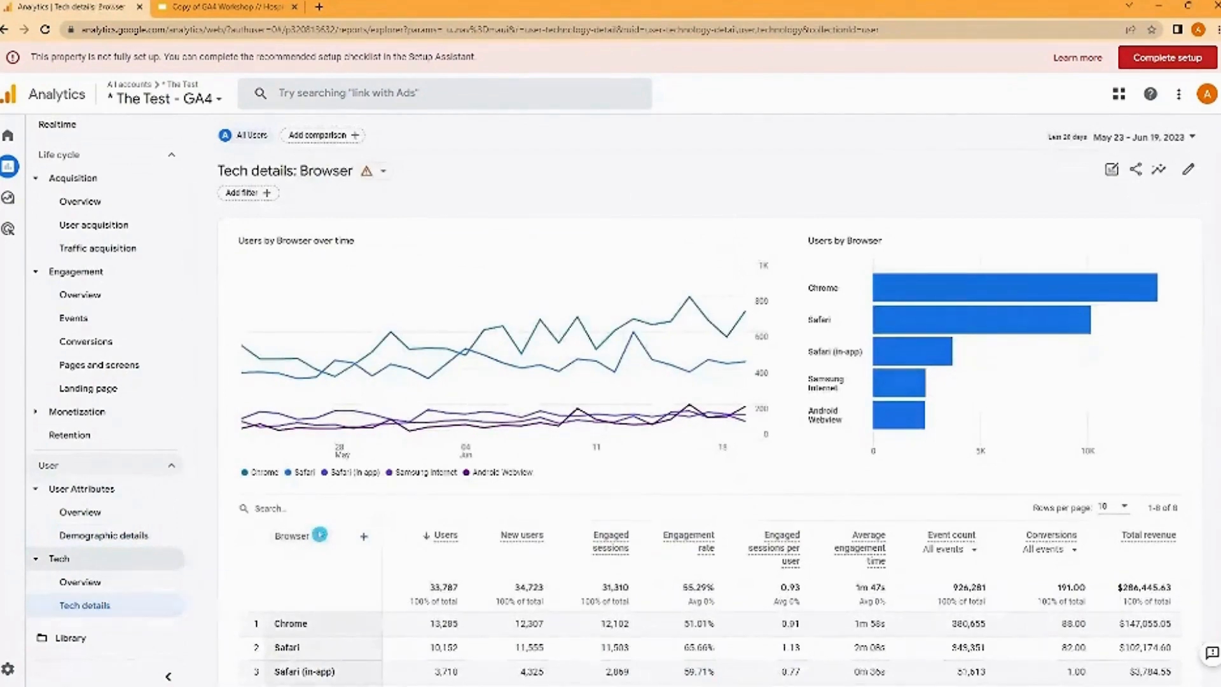
{"action": "scroll", "coordinate": [317, 408], "scroll_direction": "down", "scroll_amount": 3}
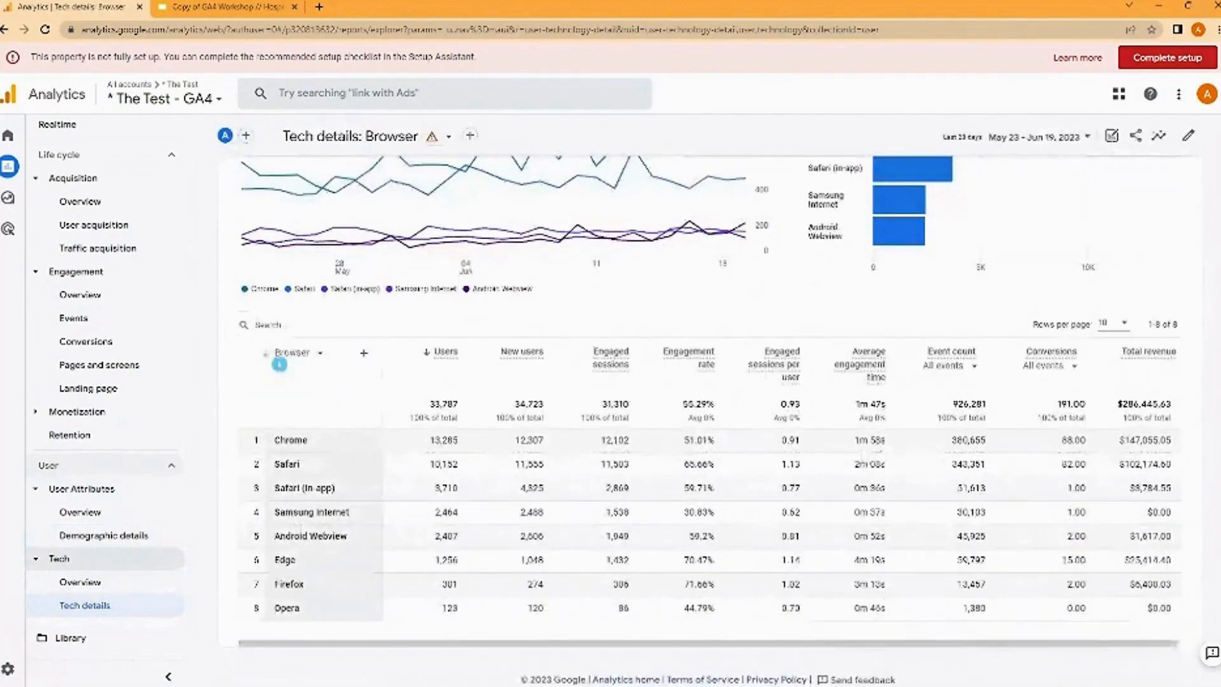
- Change the Tech details primary dimension to Device category and view the metrics through to total revenue
{"action": "left_click", "coordinate": [324, 360]}
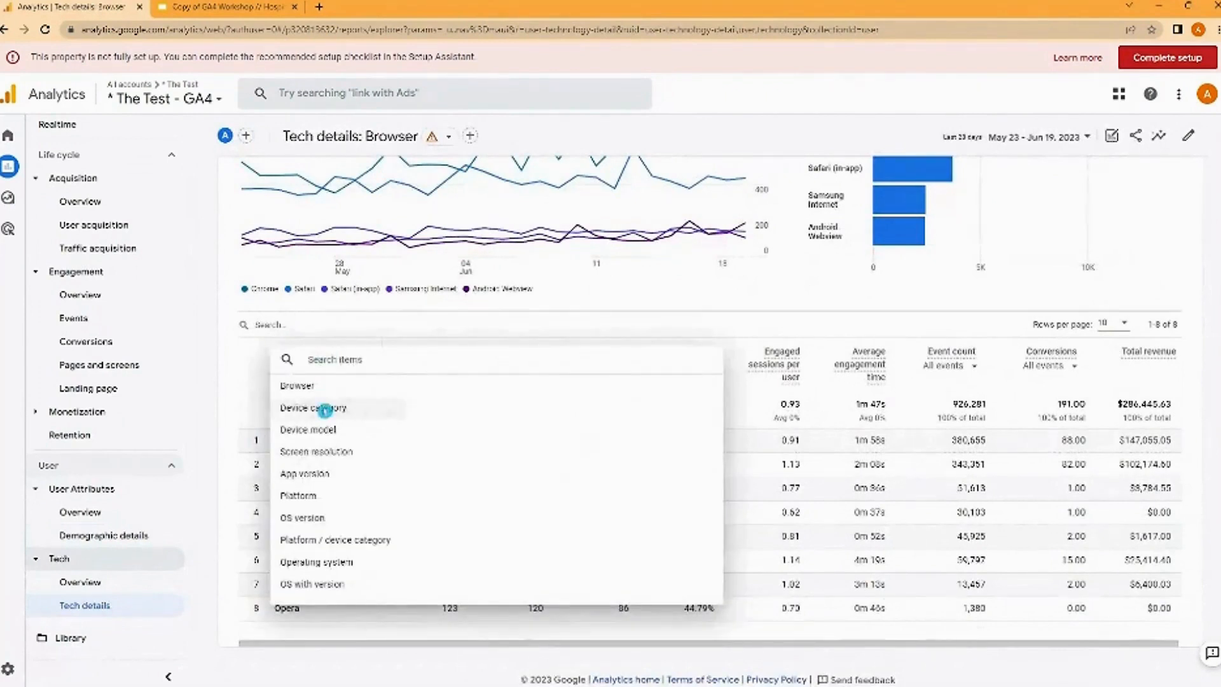
{"action": "left_click", "coordinate": [325, 410]}
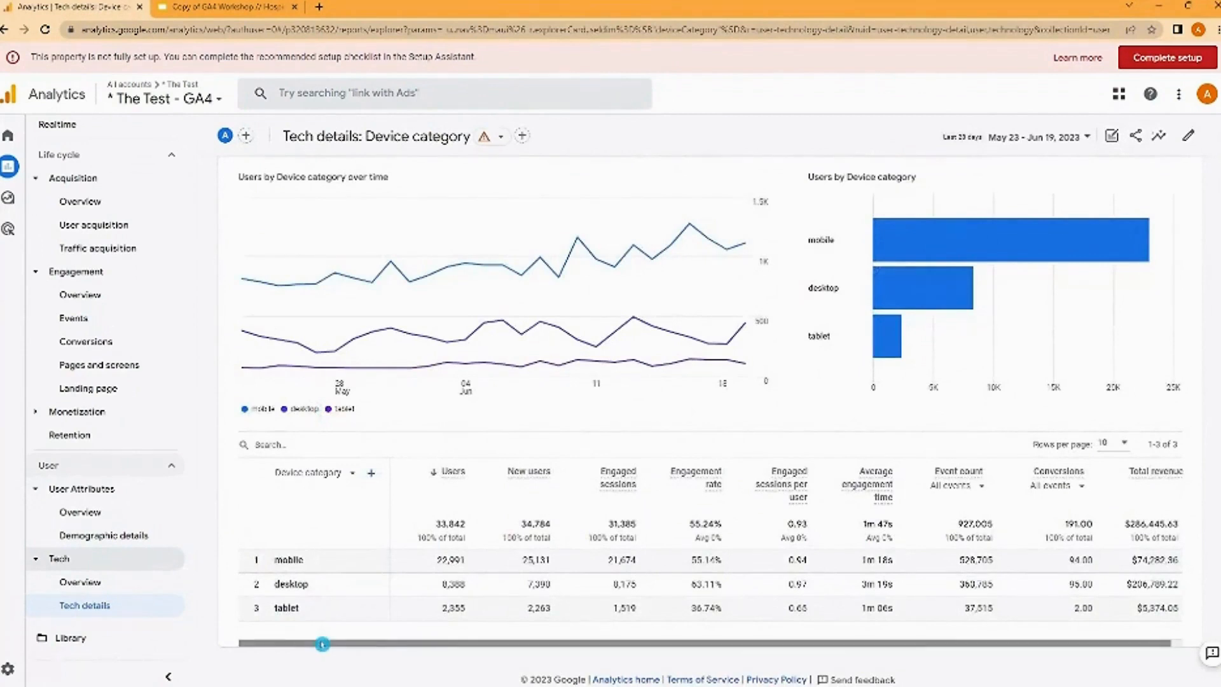
{"action": "left_click_drag", "start_coordinate": [322, 644], "coordinate": [504, 643]}
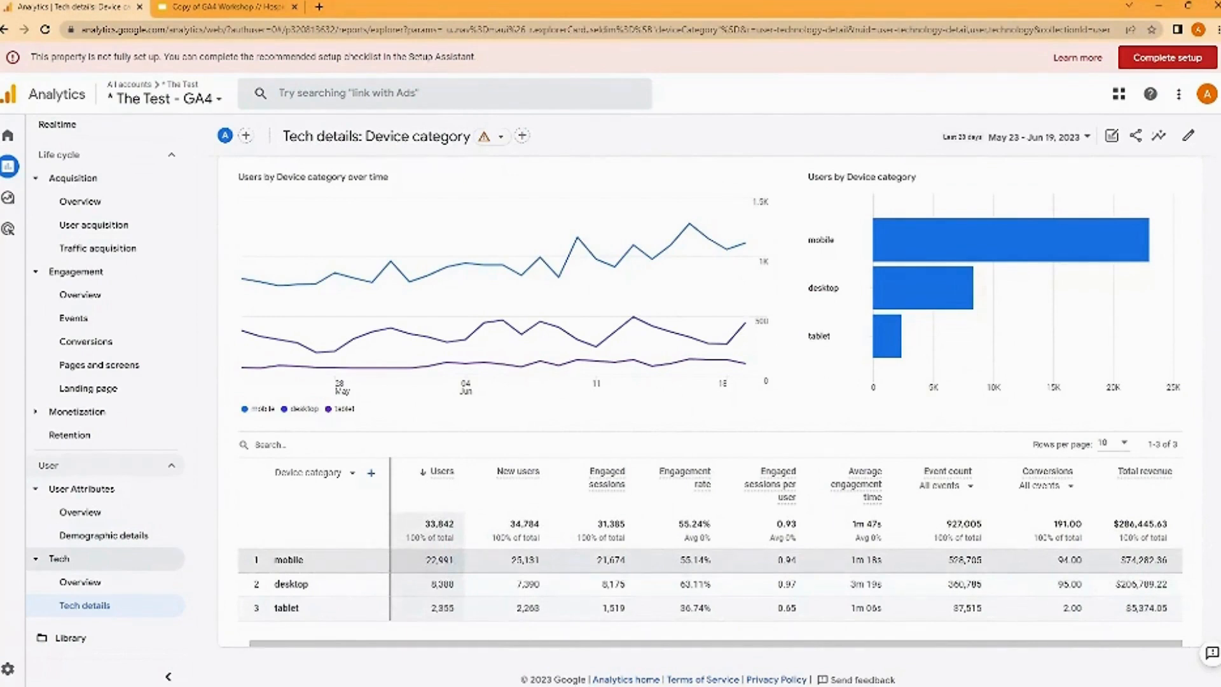
- Change the Tech details primary dimension to Operating system and view the full table
{"action": "left_click", "coordinate": [352, 475]}
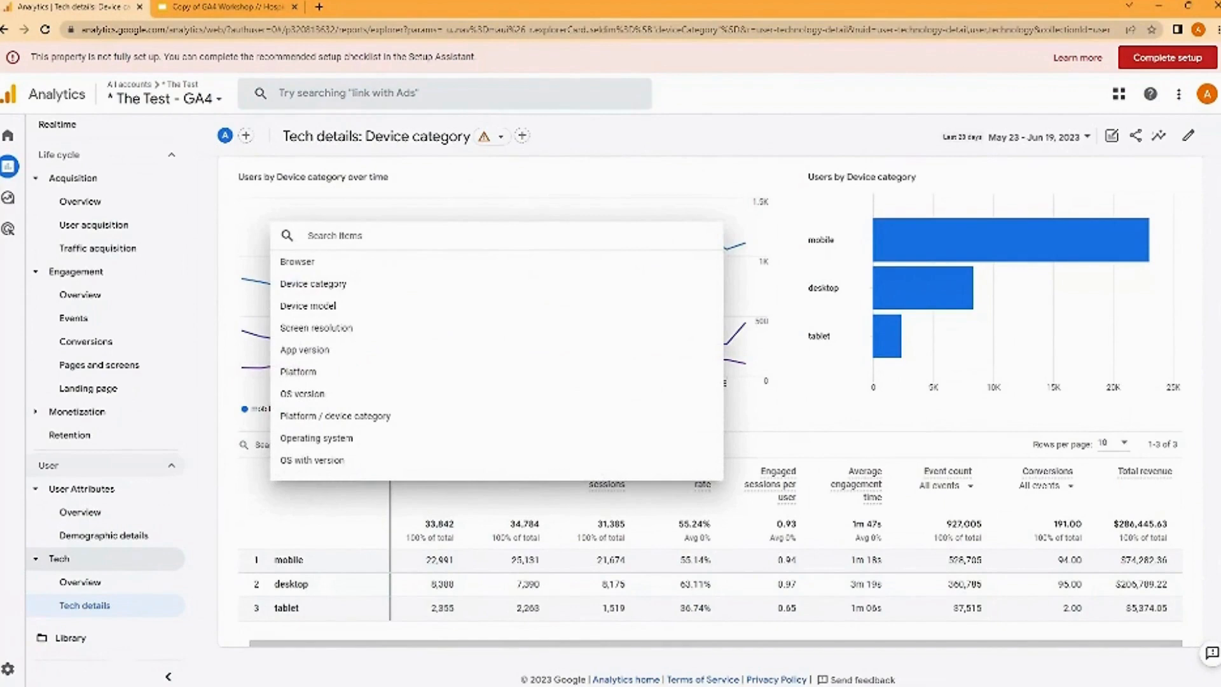
{"action": "left_click", "coordinate": [347, 438]}
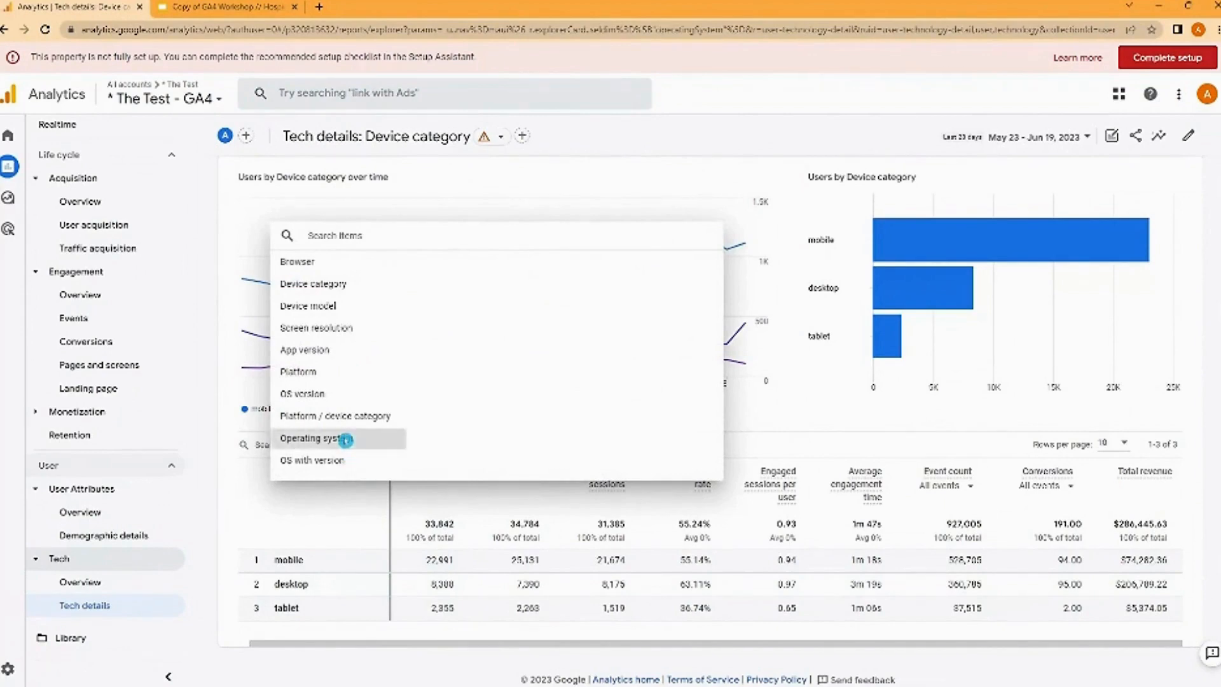
{"action": "scroll", "coordinate": [347, 581], "scroll_direction": "down", "scroll_amount": 1}
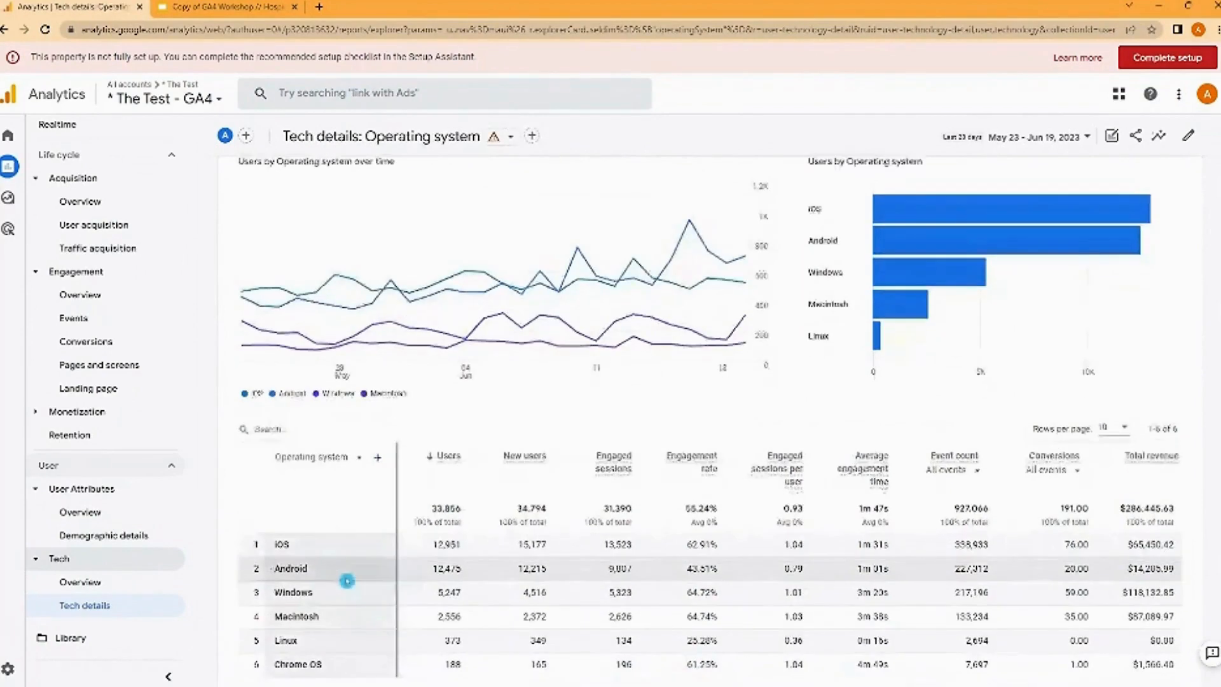
{"action": "scroll", "coordinate": [347, 581], "scroll_direction": "down", "scroll_amount": 3}
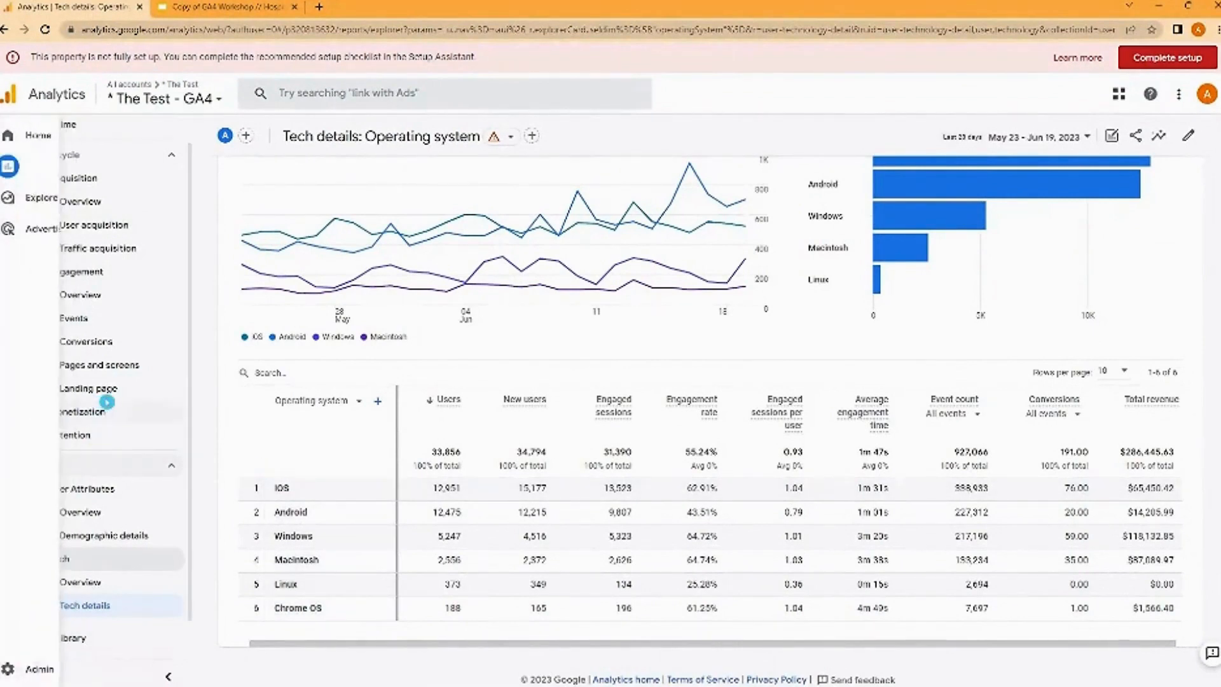
- Expand the Monetization report group under Life cycle
{"action": "left_click", "coordinate": [99, 410]}
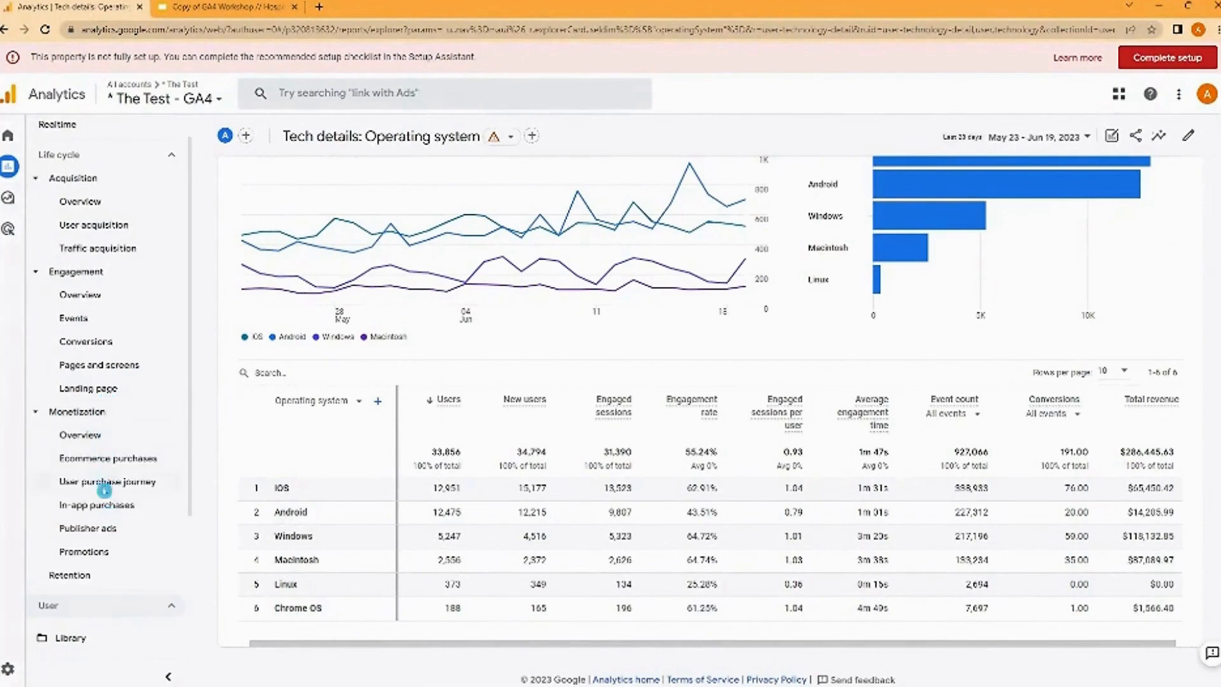